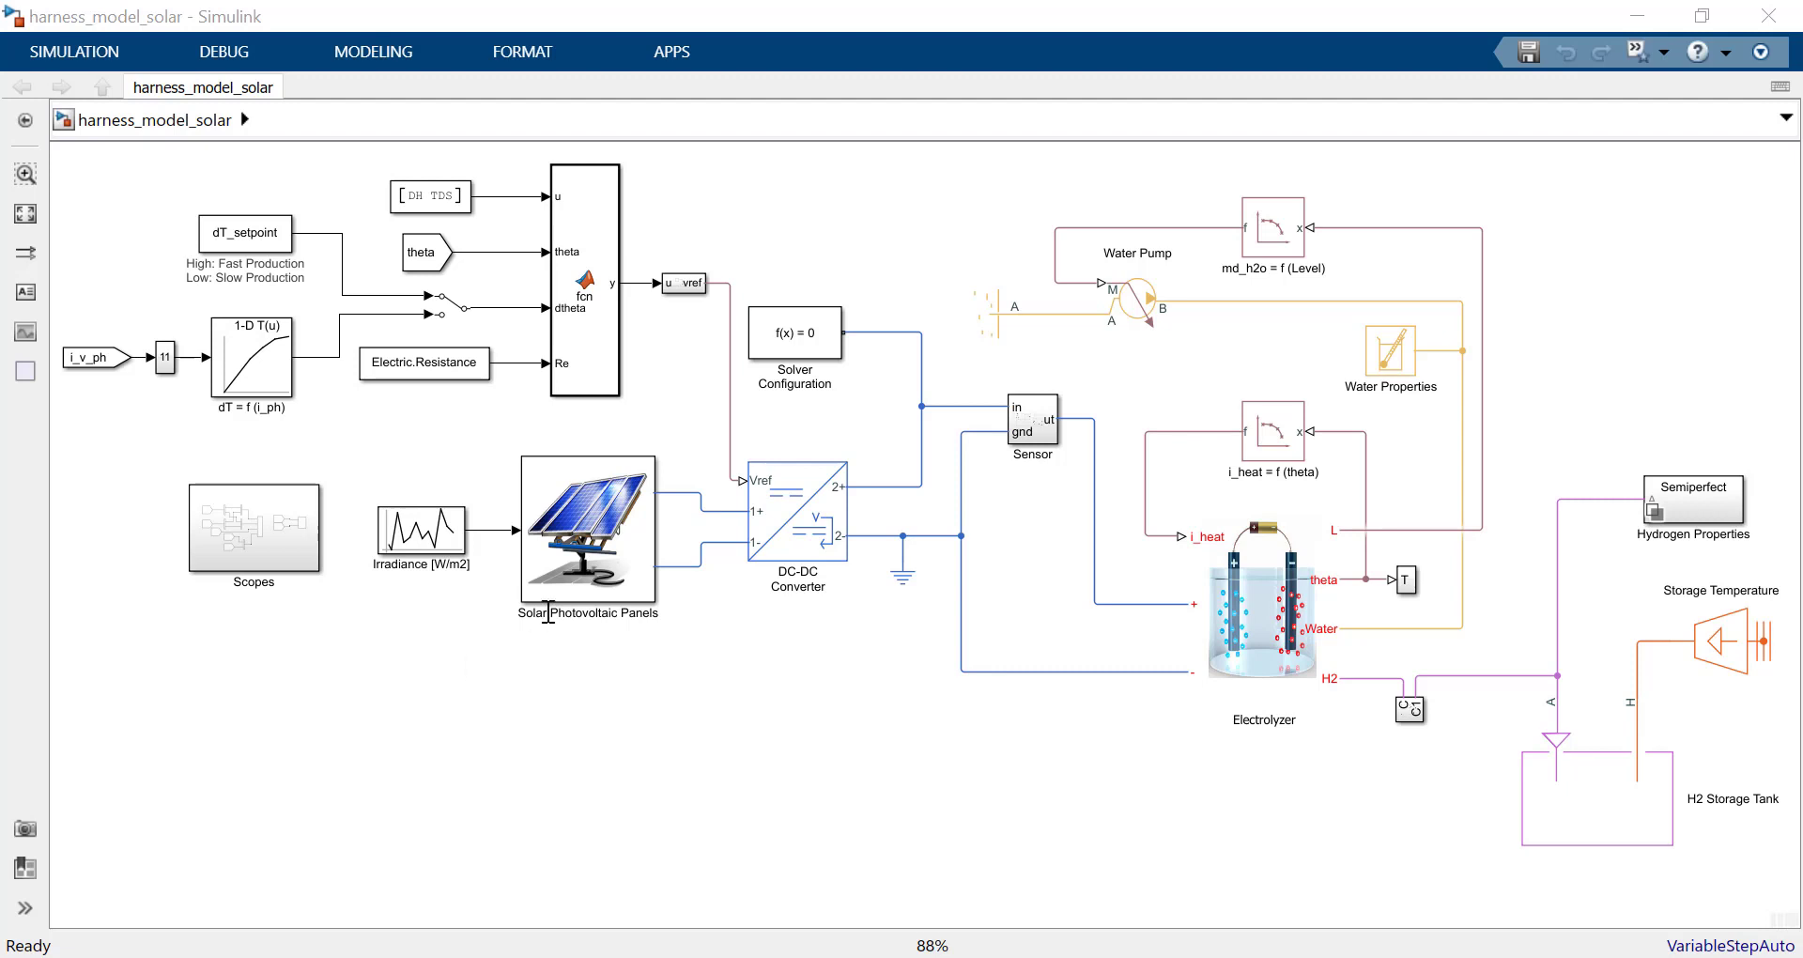
{"action": "double_click", "coordinate": [622, 579]}
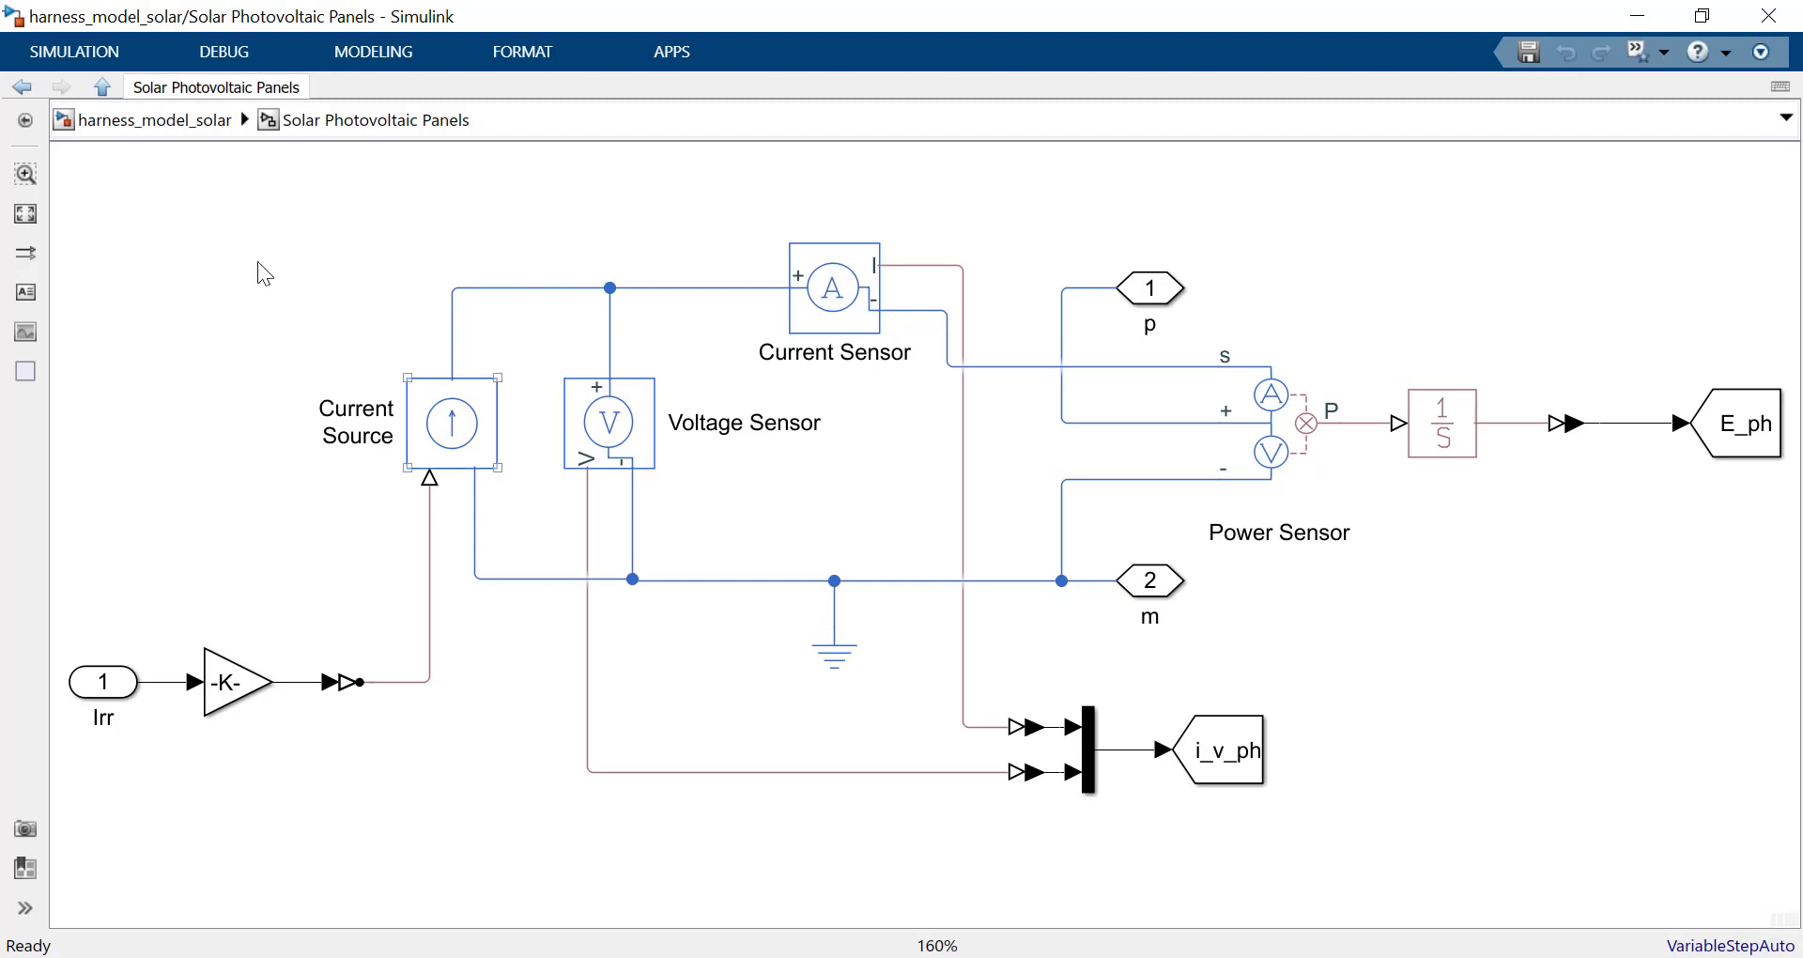
{"action": "left_click", "coordinate": [182, 122]}
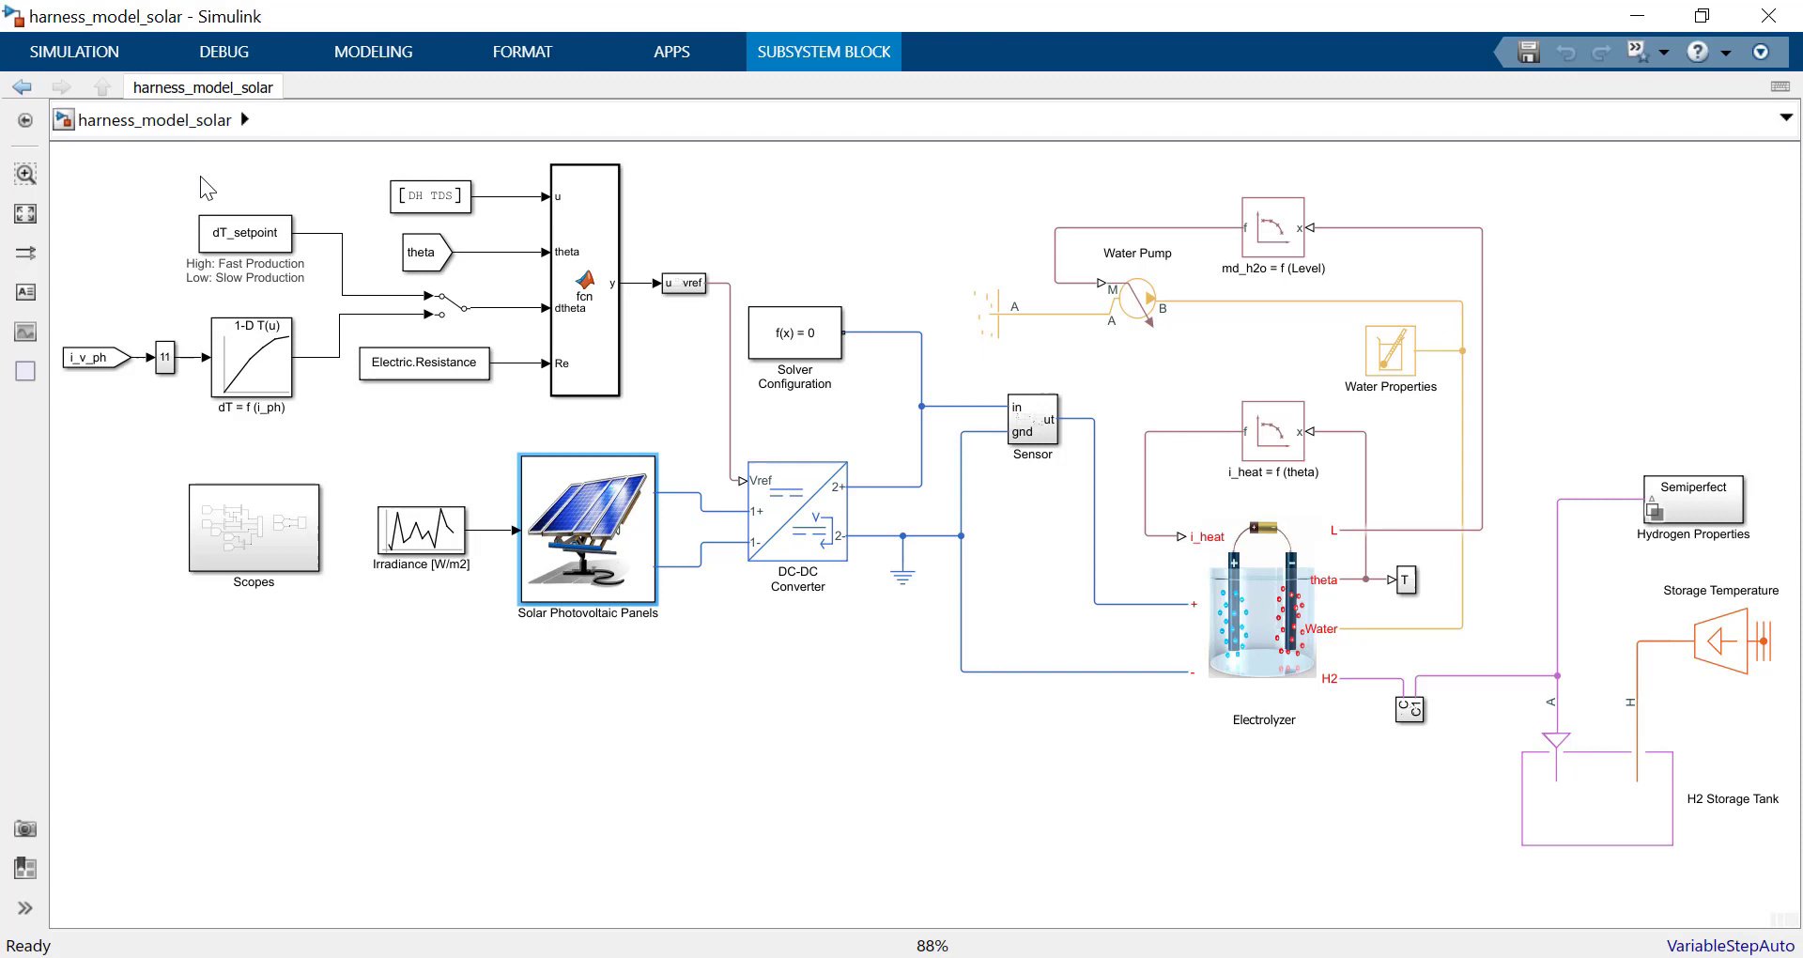
{"action": "left_click", "coordinate": [98, 53]}
{"action": "left_click", "coordinate": [241, 122]}
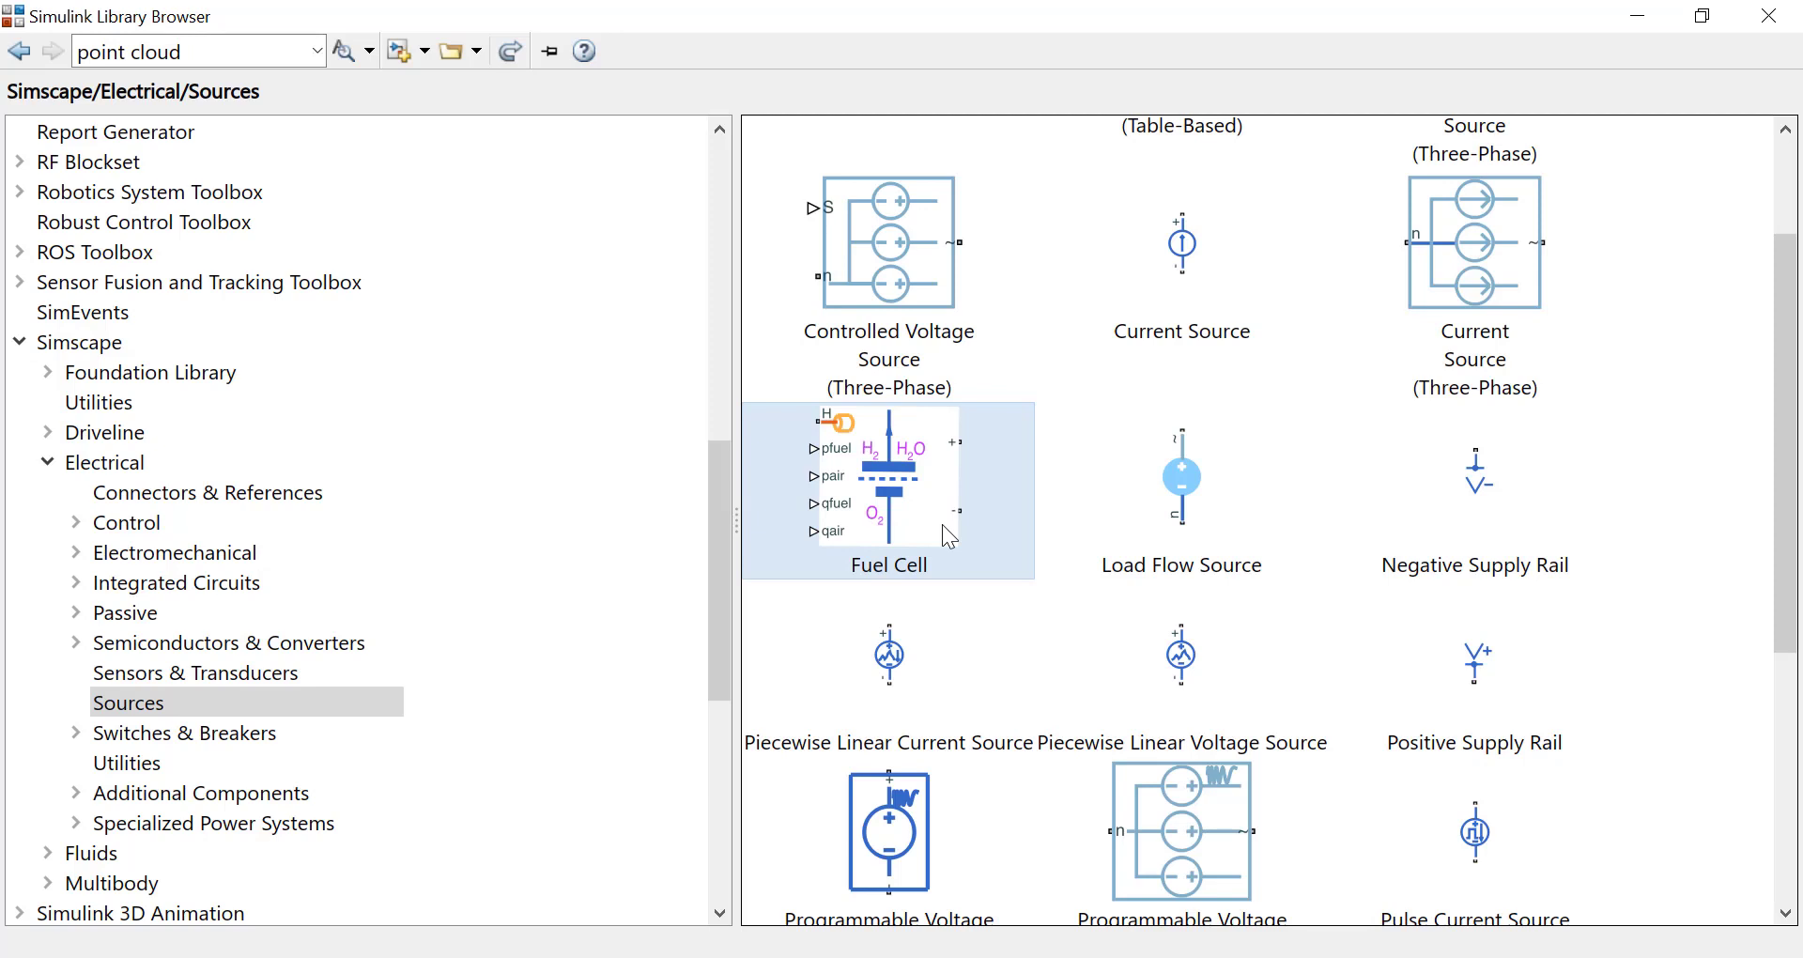
{"action": "left_click_drag", "start_coordinate": [1796, 538], "coordinate": [1796, 787]}
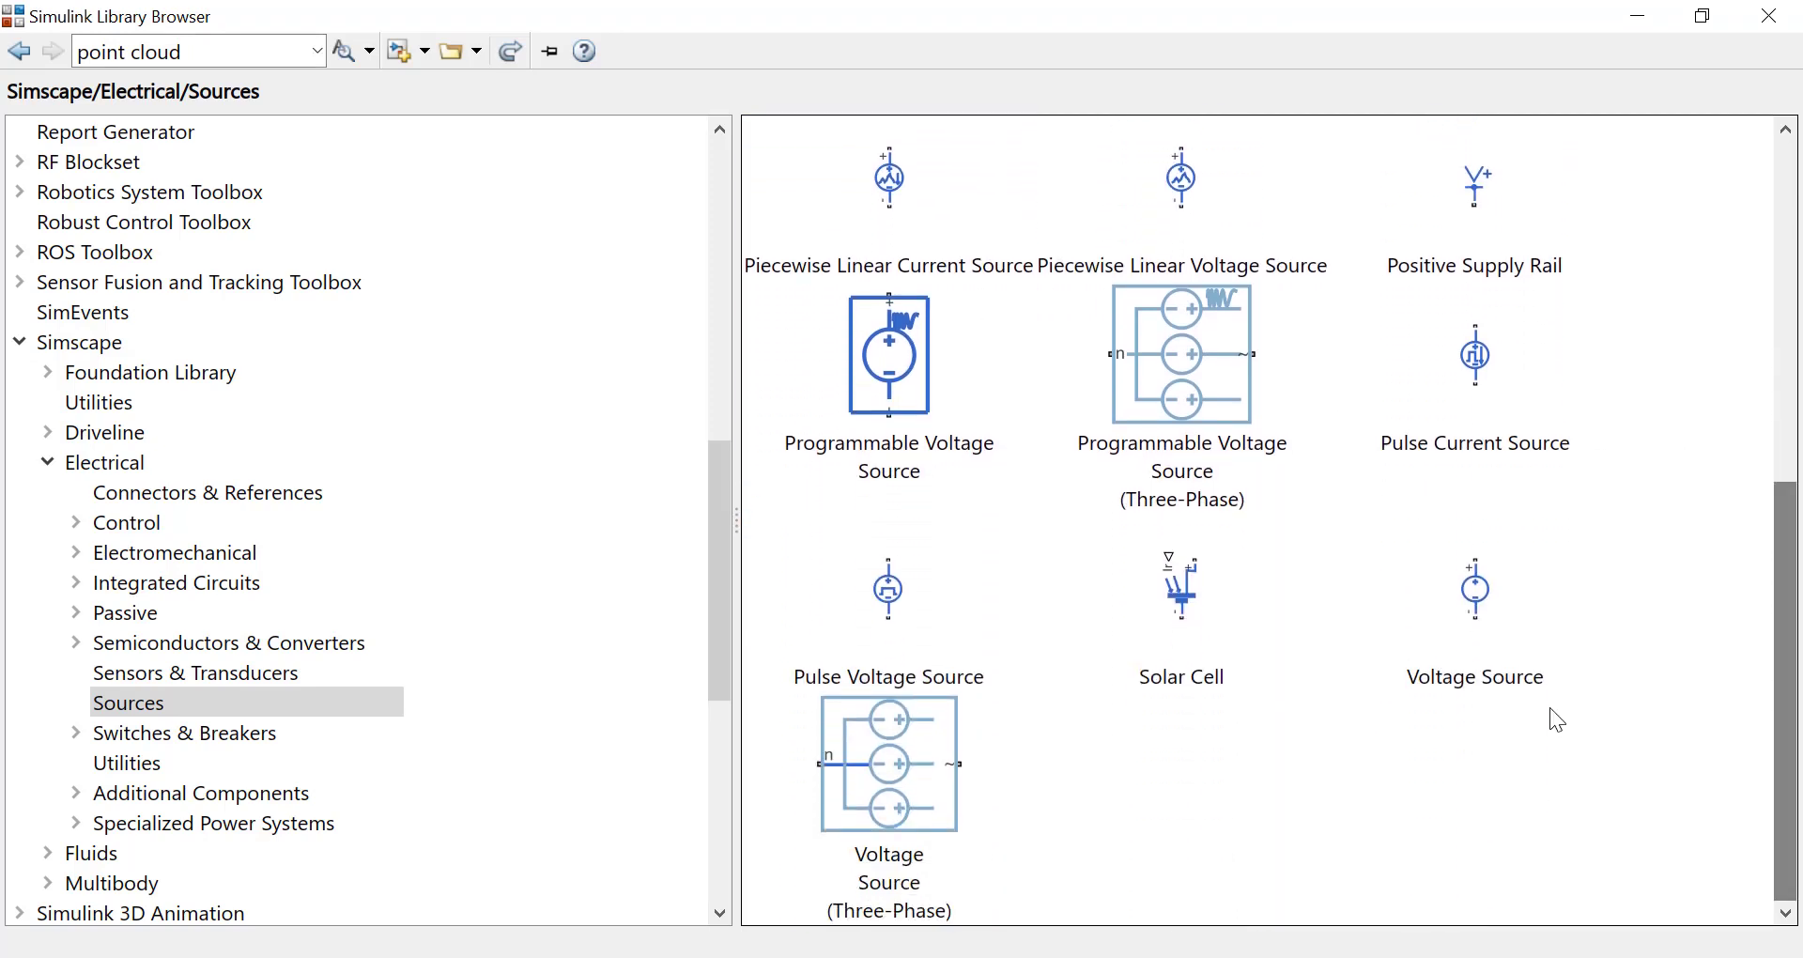
{"action": "left_click", "coordinate": [1186, 611]}
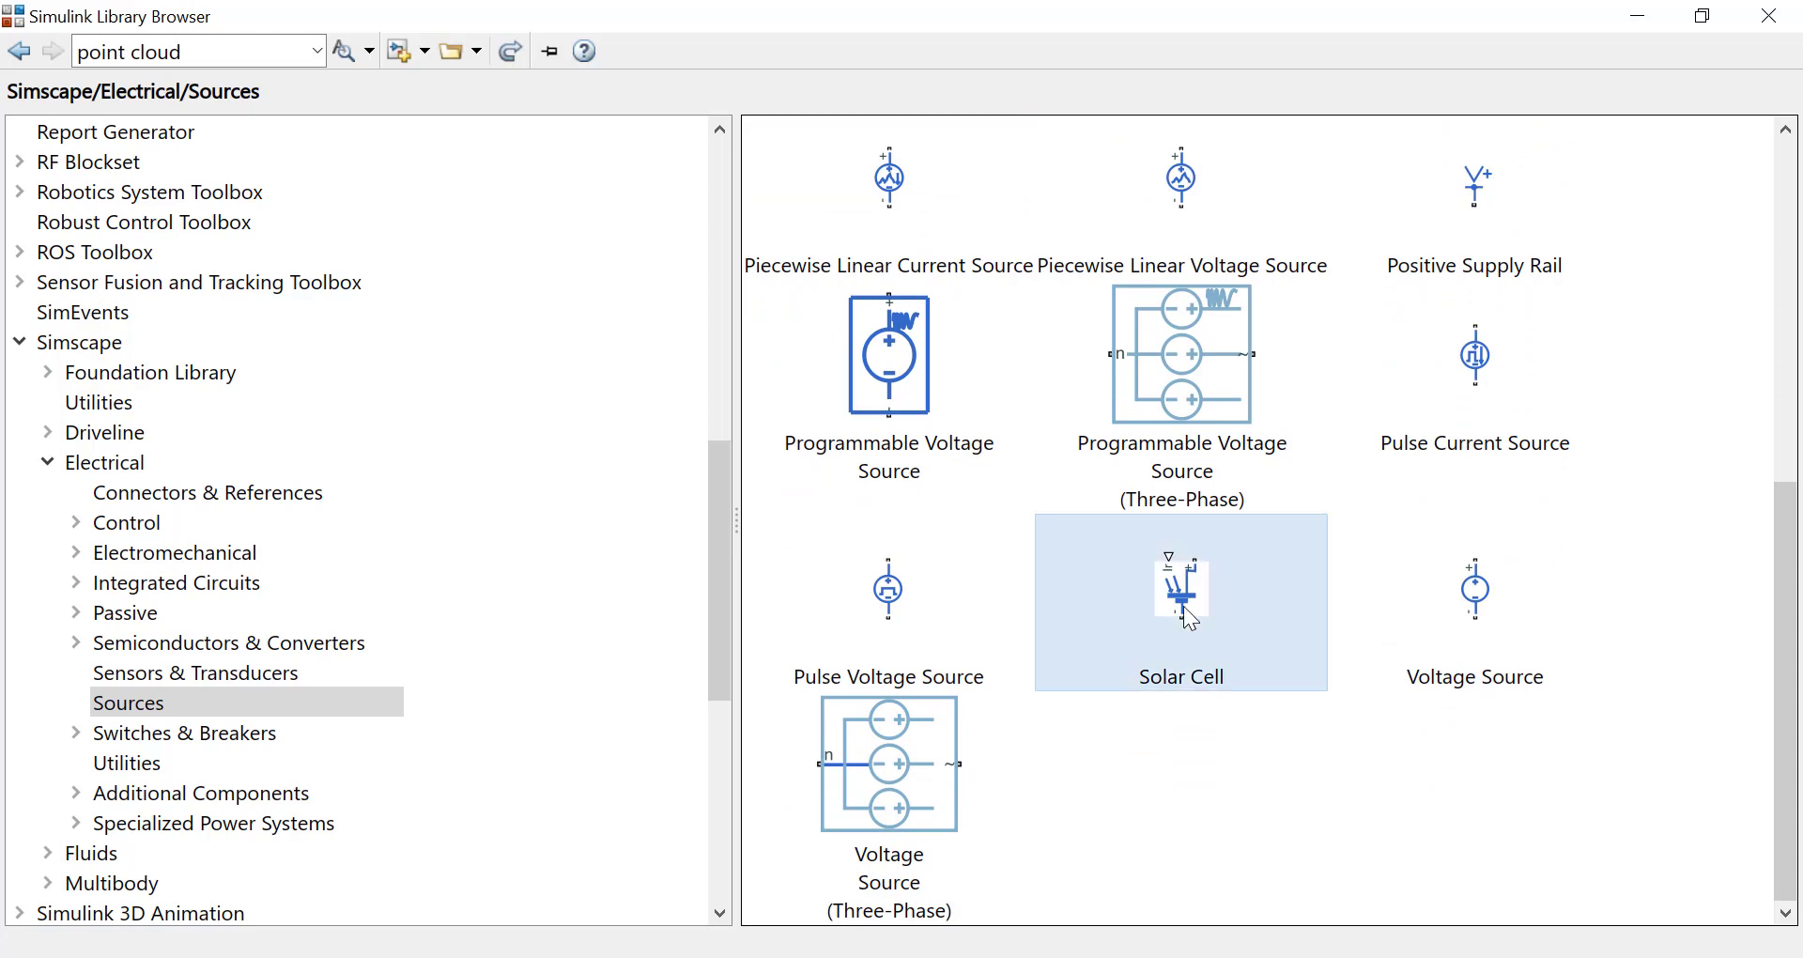
{"action": "mouse_move", "coordinate": [1268, 648]}
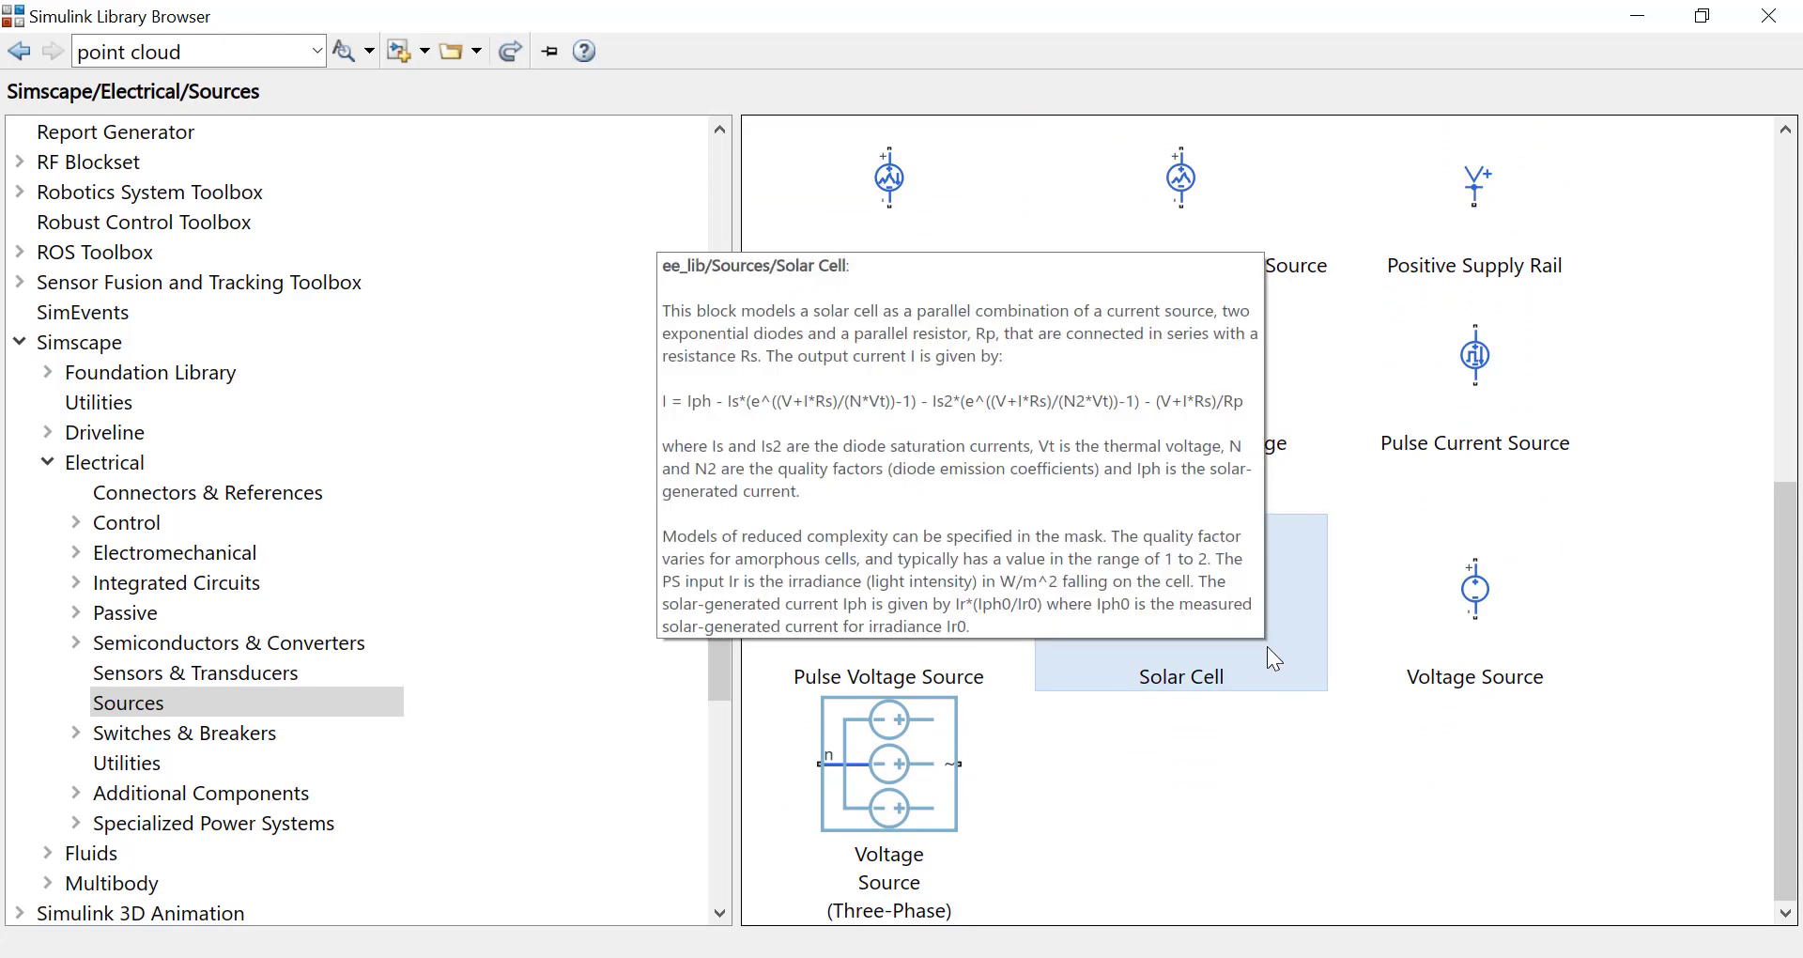
{"action": "left_click", "coordinate": [1321, 752]}
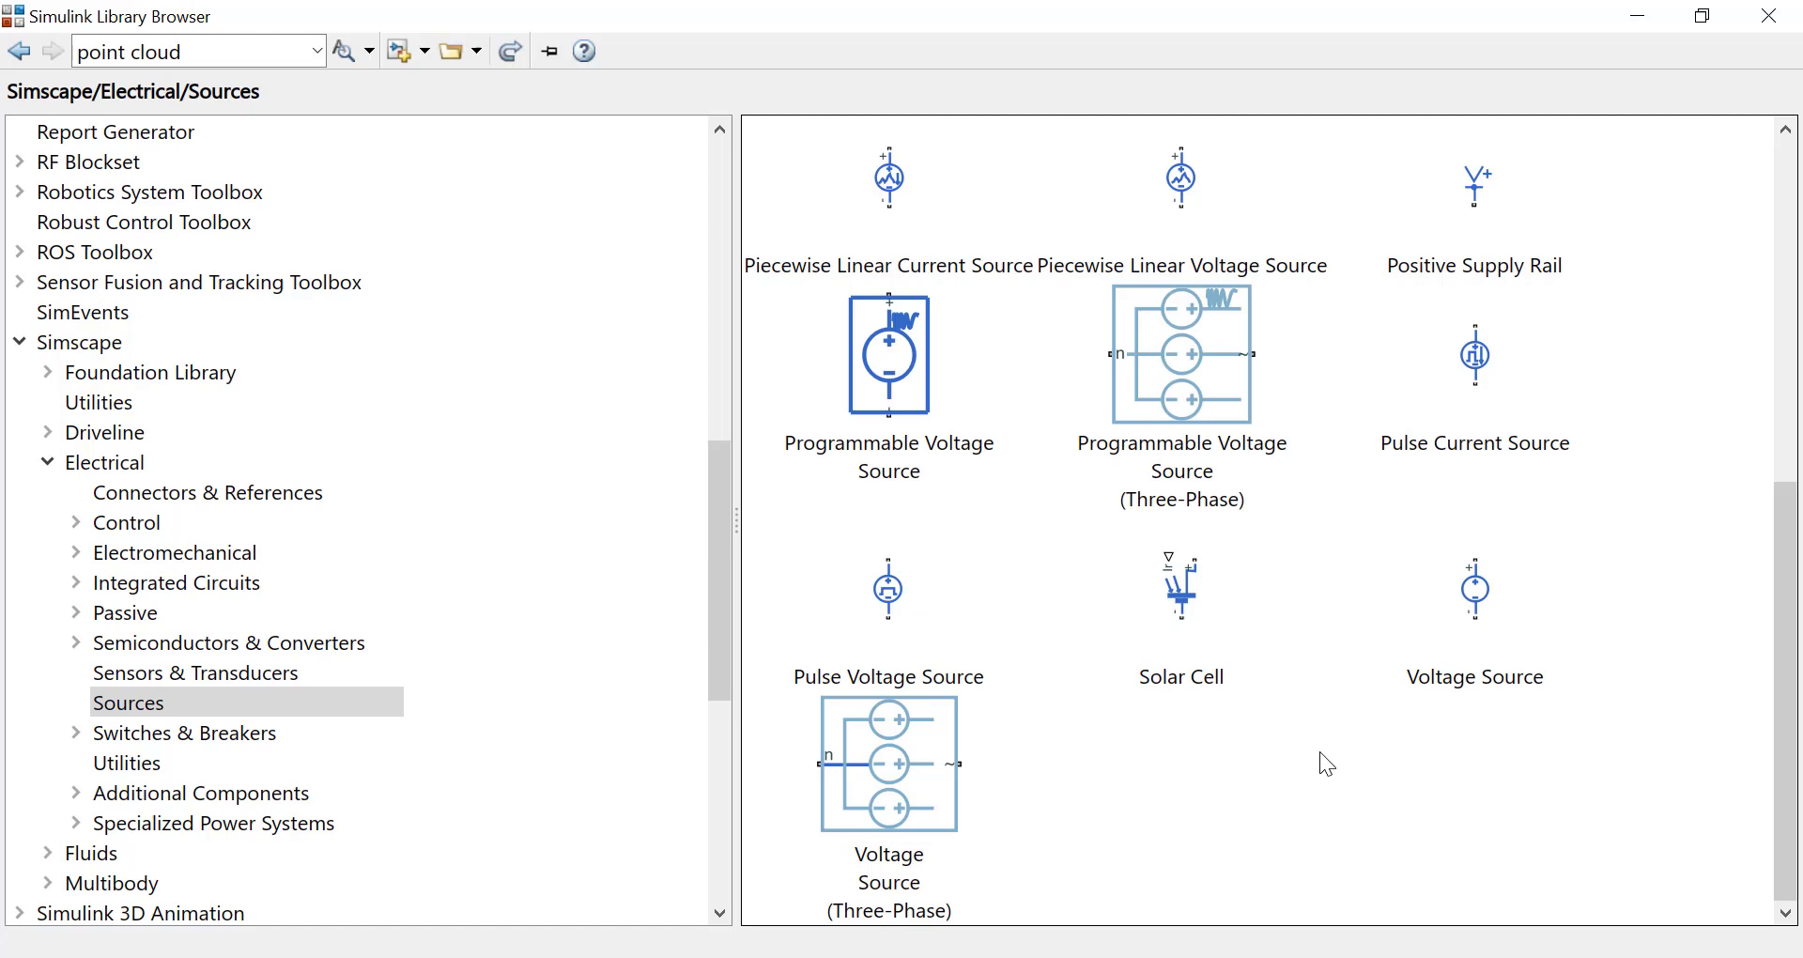
{"action": "left_click", "coordinate": [1770, 17]}
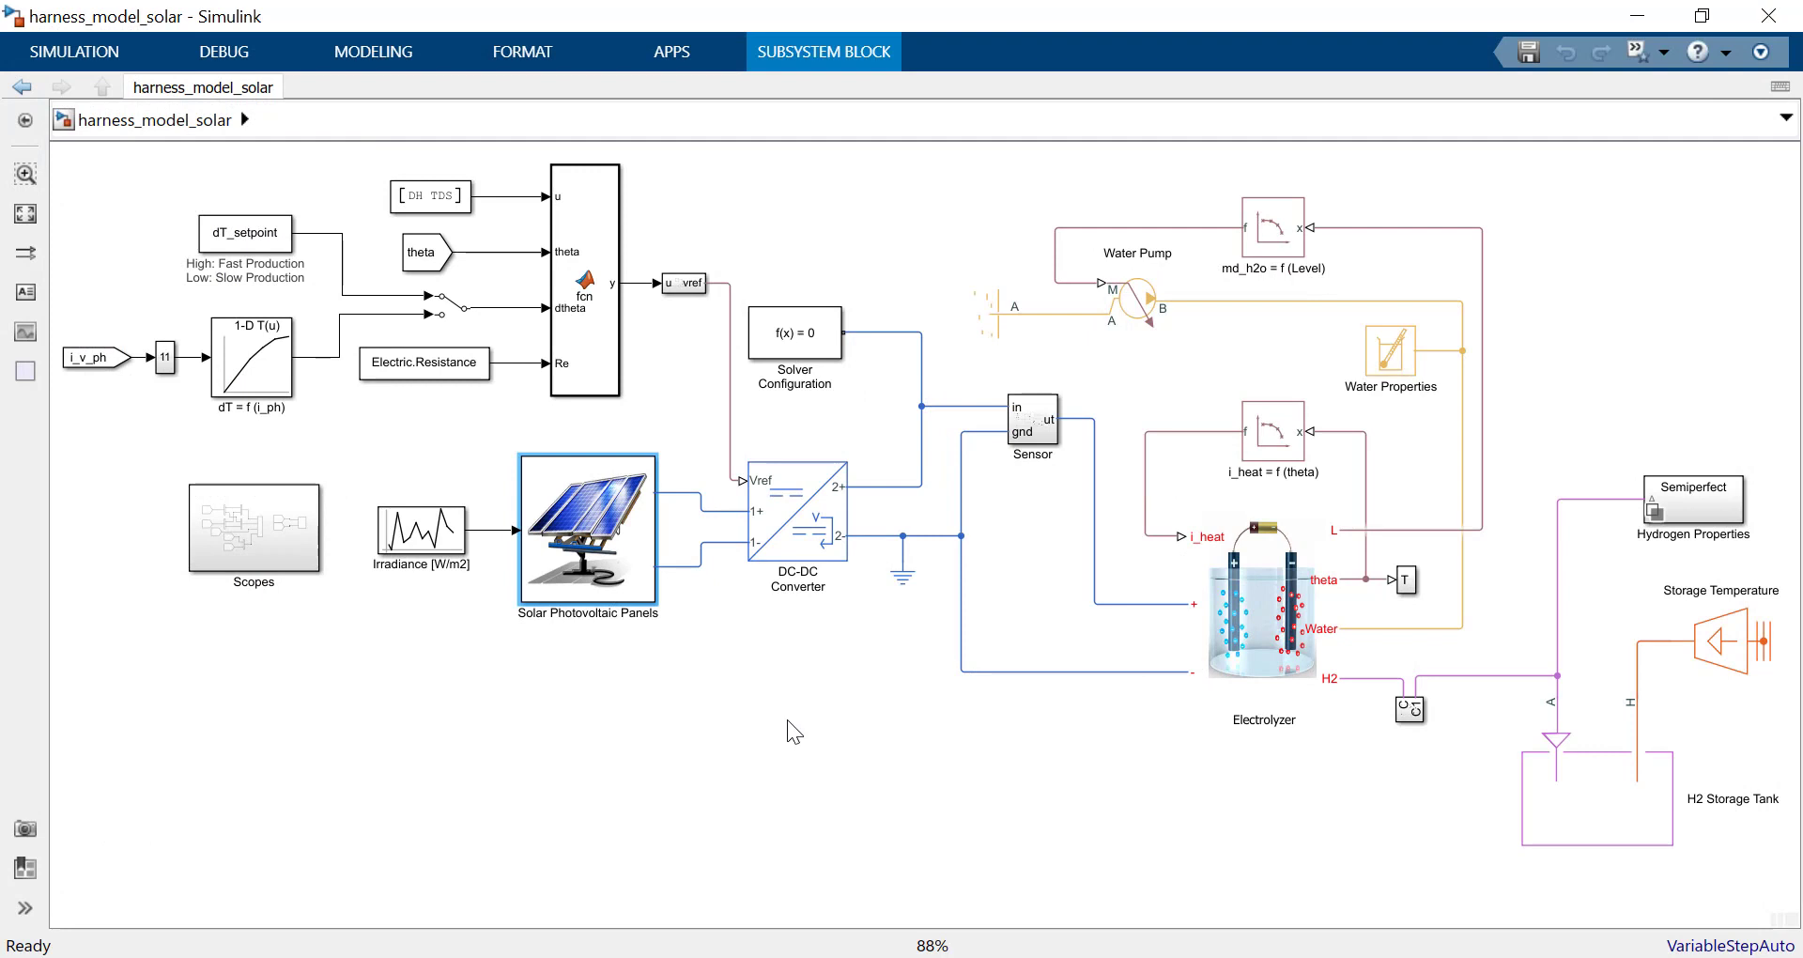
{"action": "left_click", "coordinate": [792, 522]}
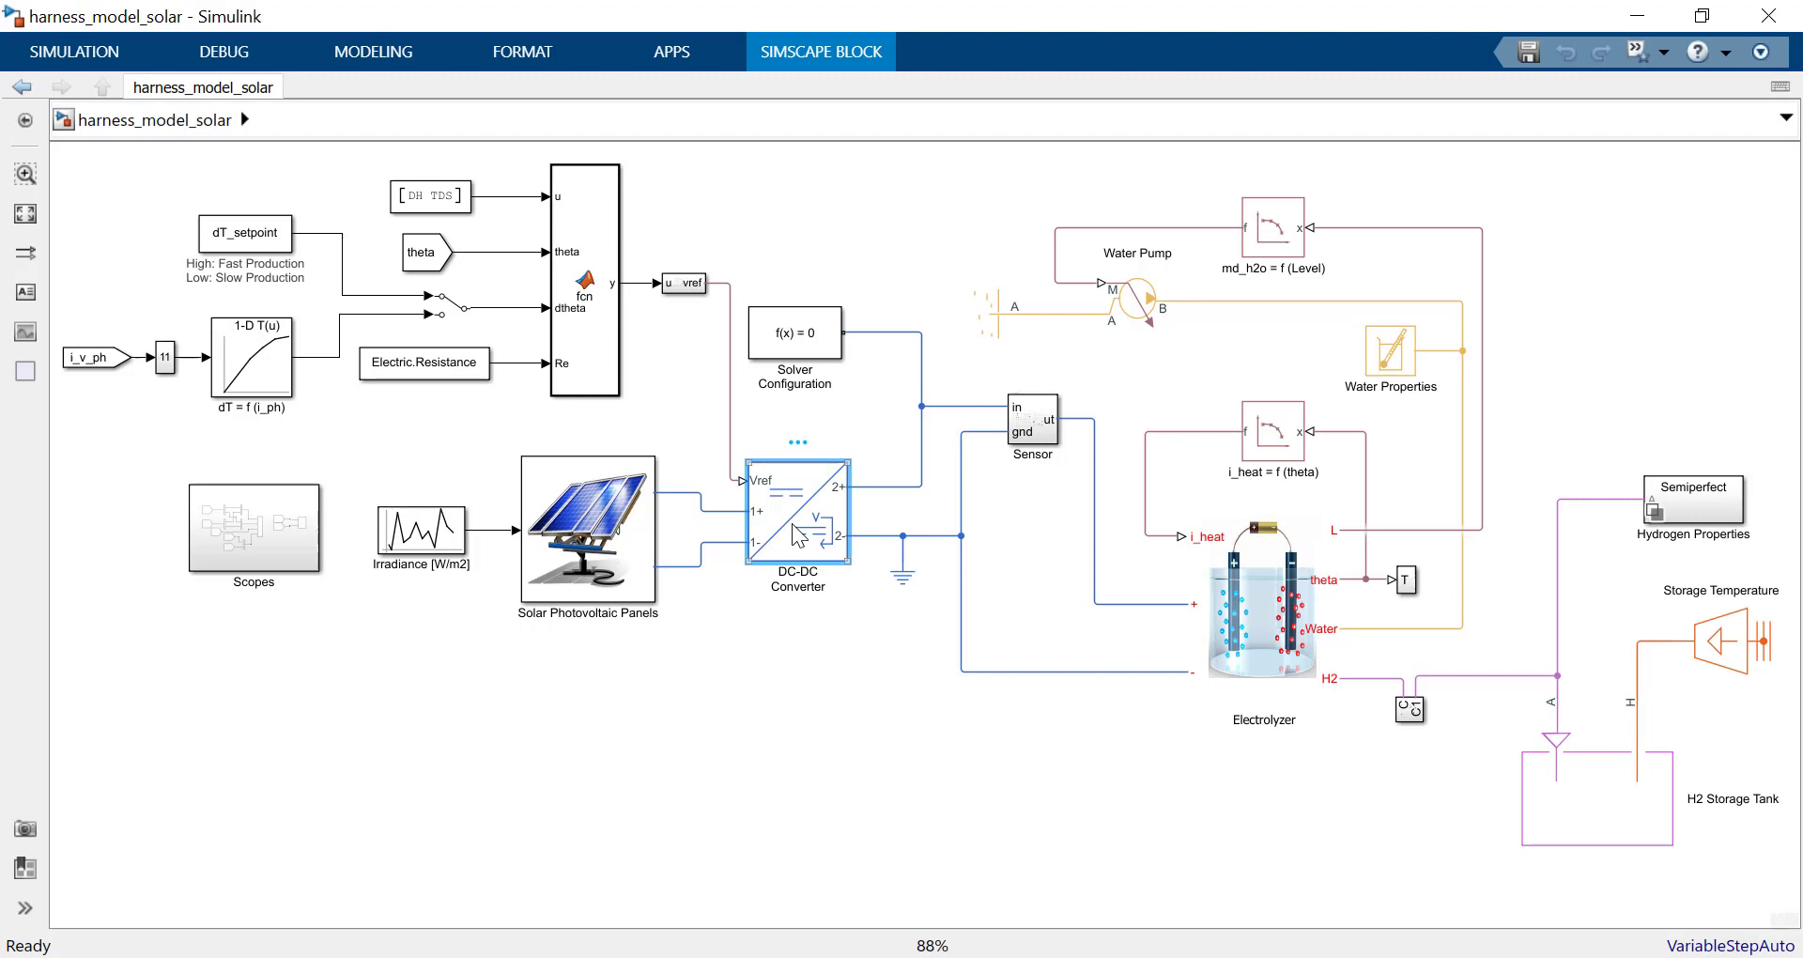
{"action": "double_click", "coordinate": [791, 522]}
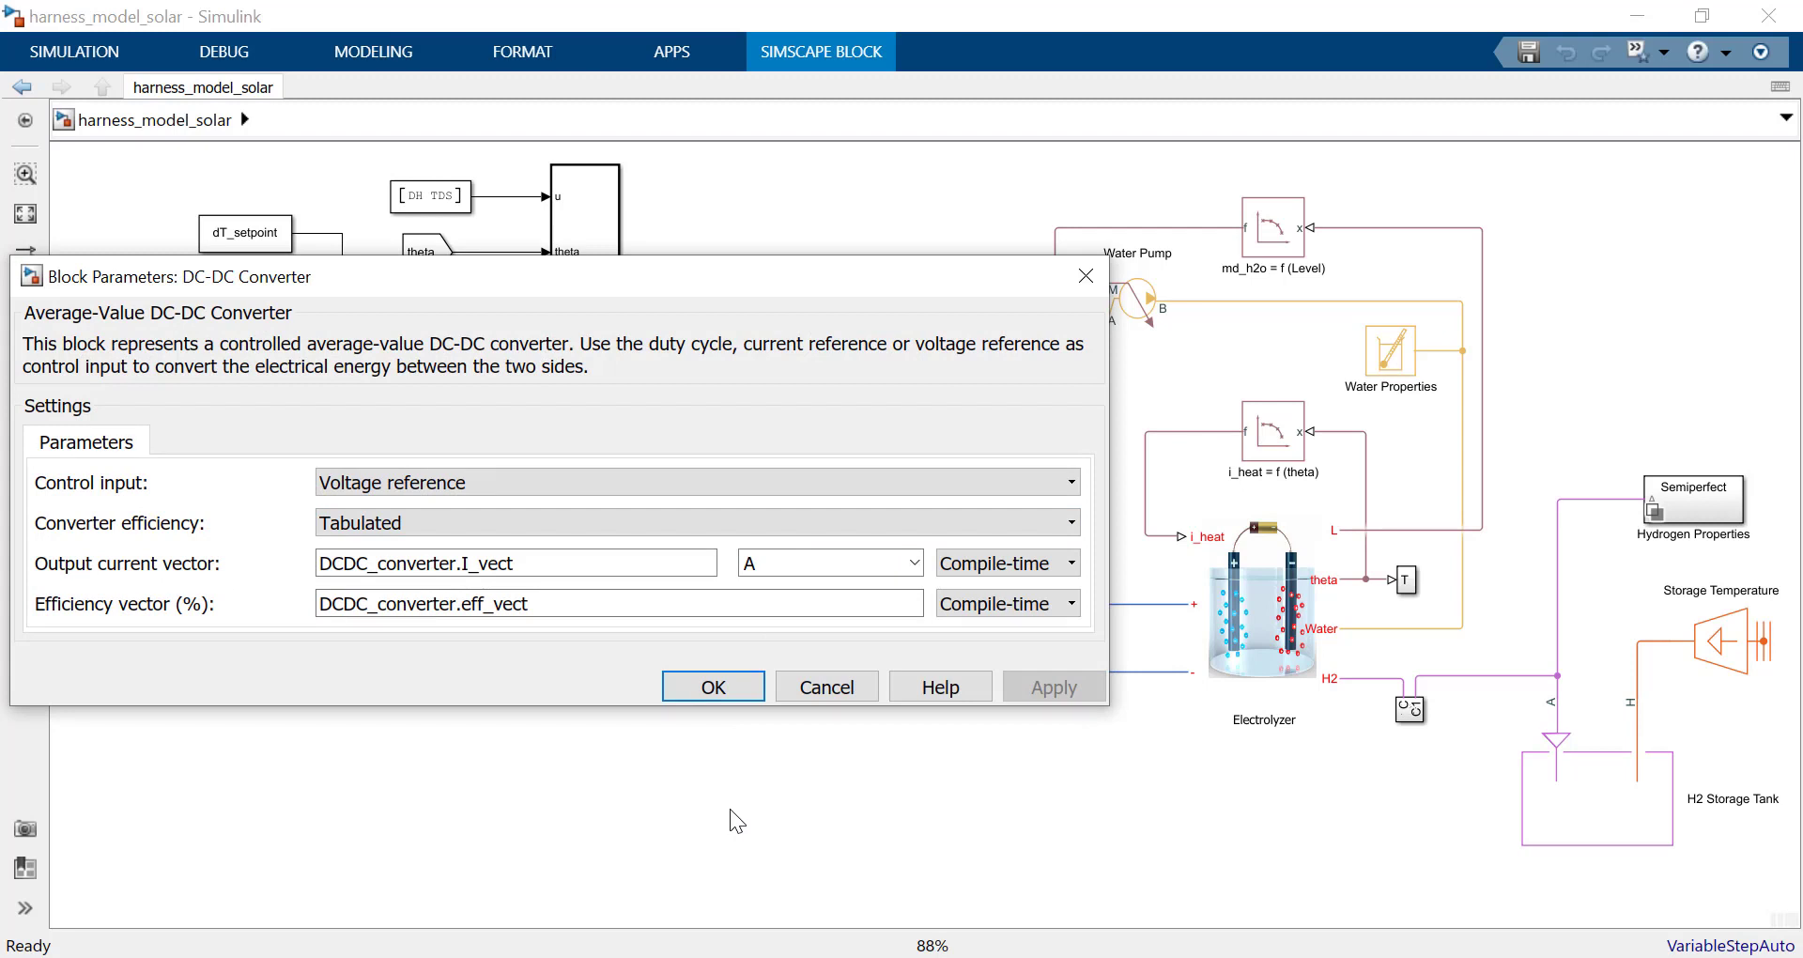
{"action": "left_click", "coordinate": [731, 688]}
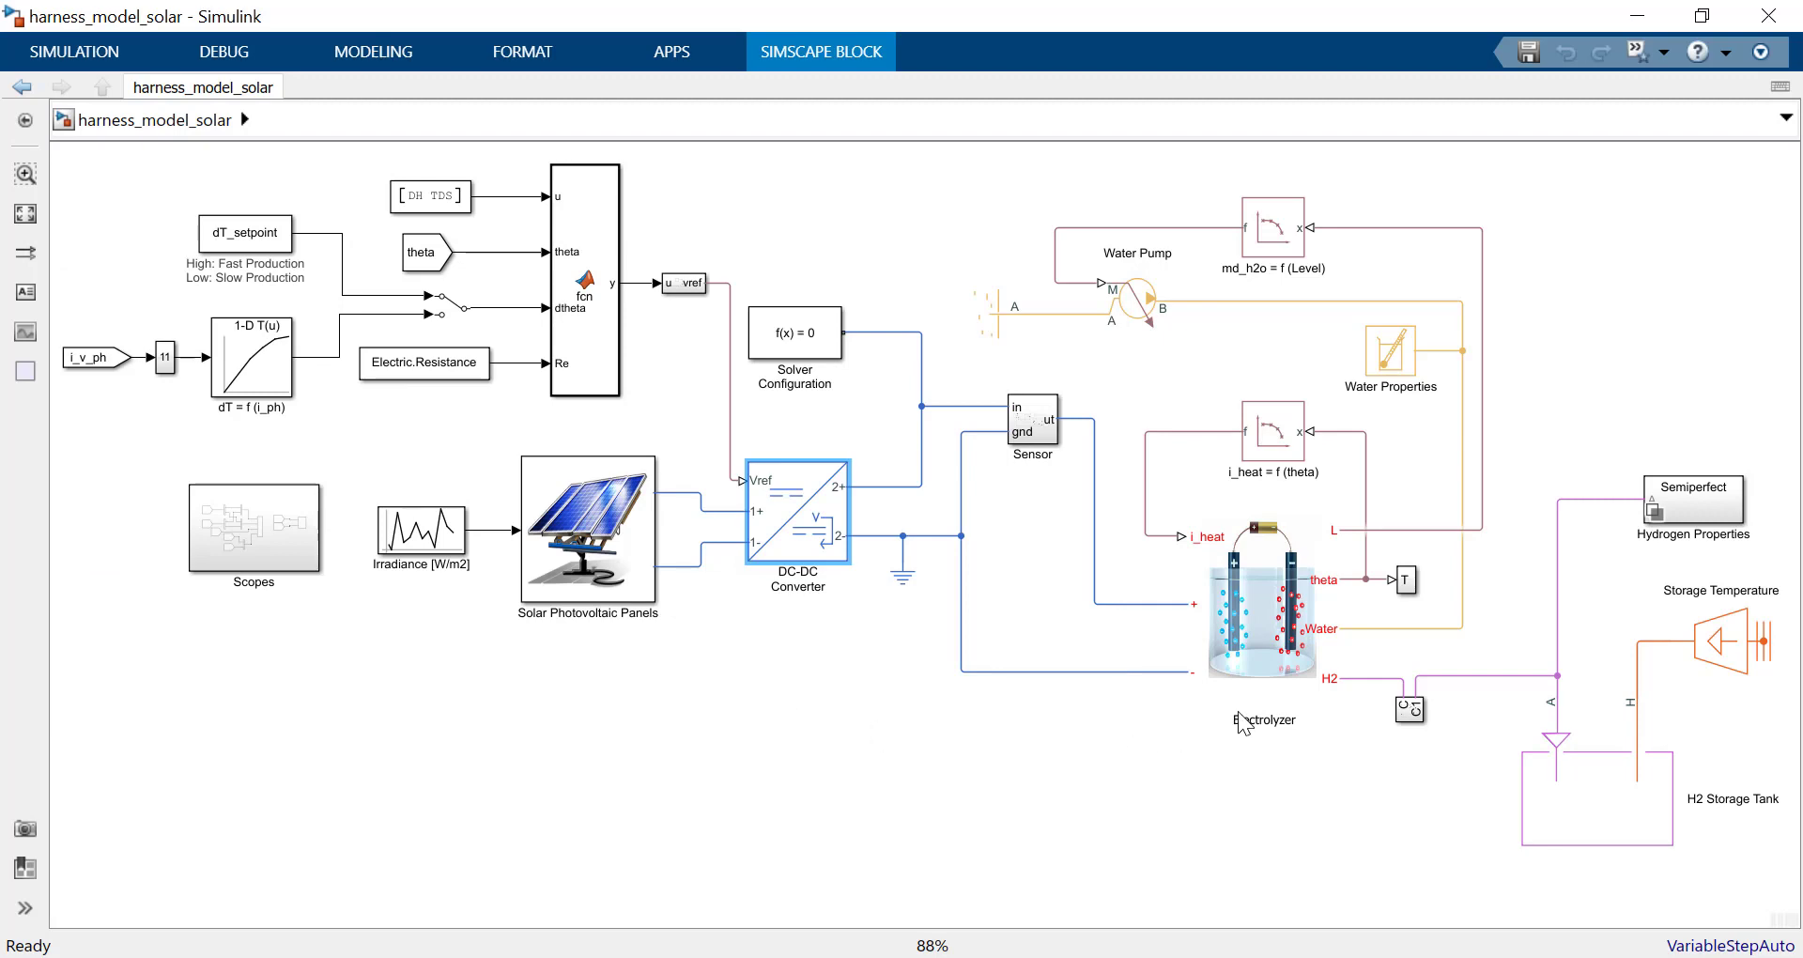
{"action": "left_click", "coordinate": [1276, 674]}
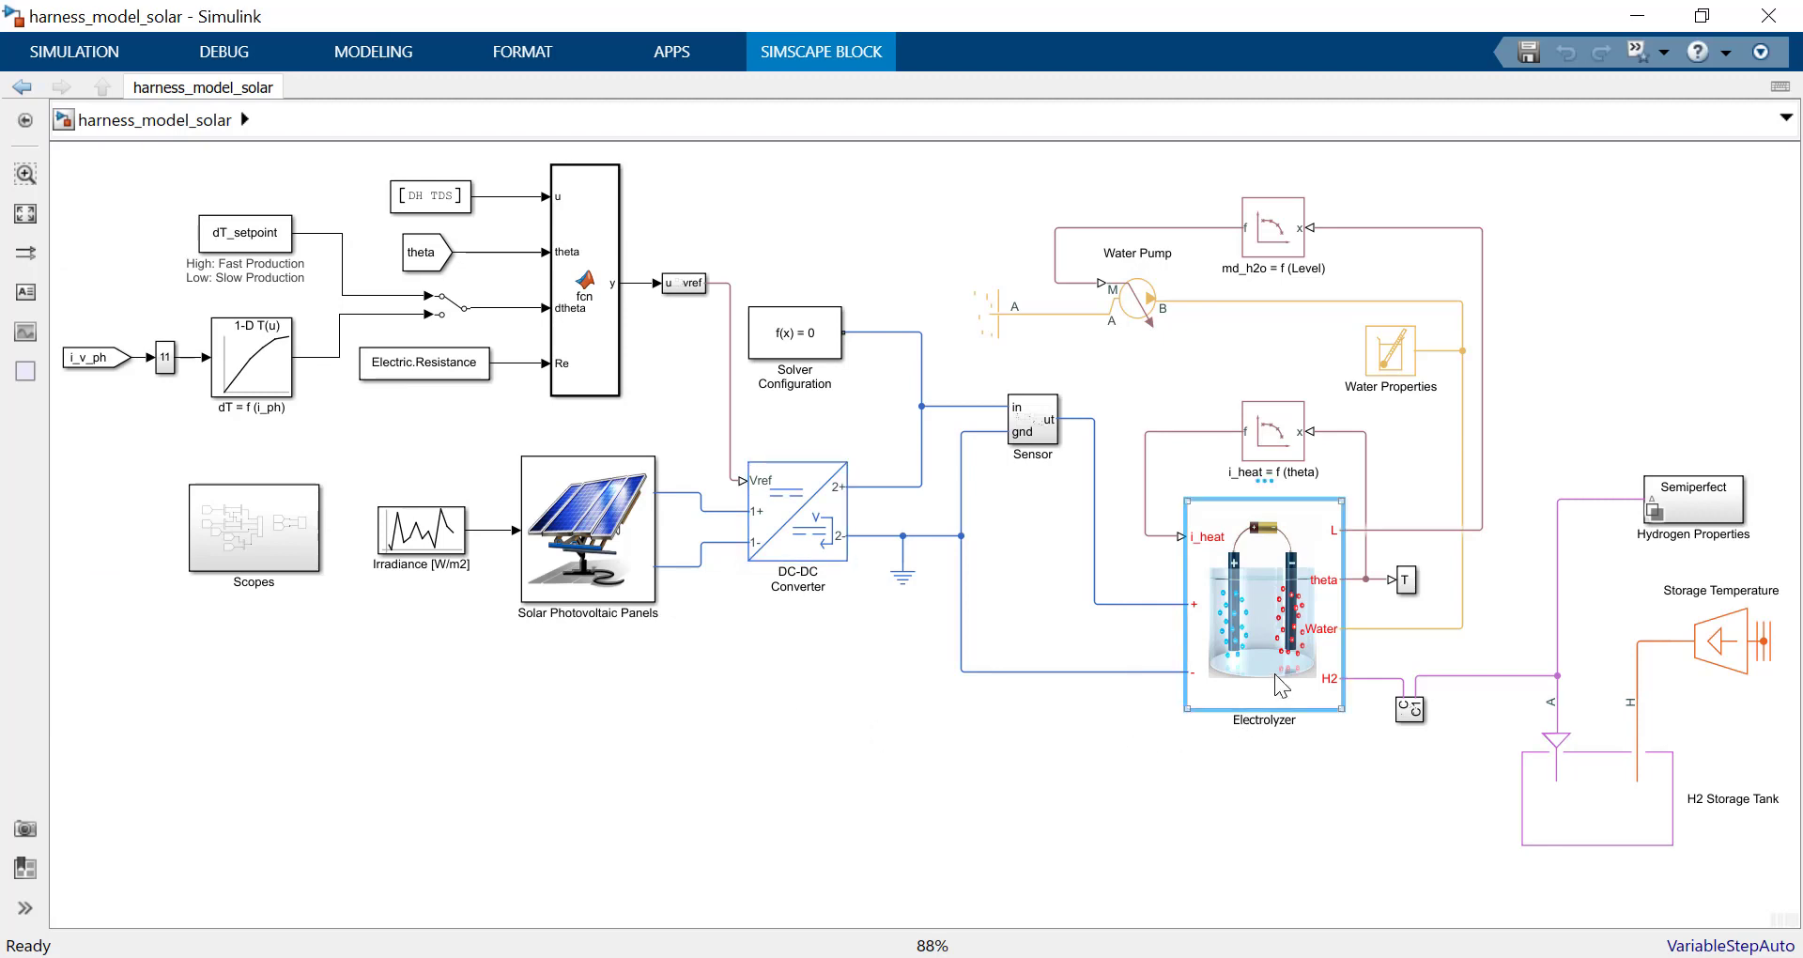
{"action": "double_click", "coordinate": [1276, 673]}
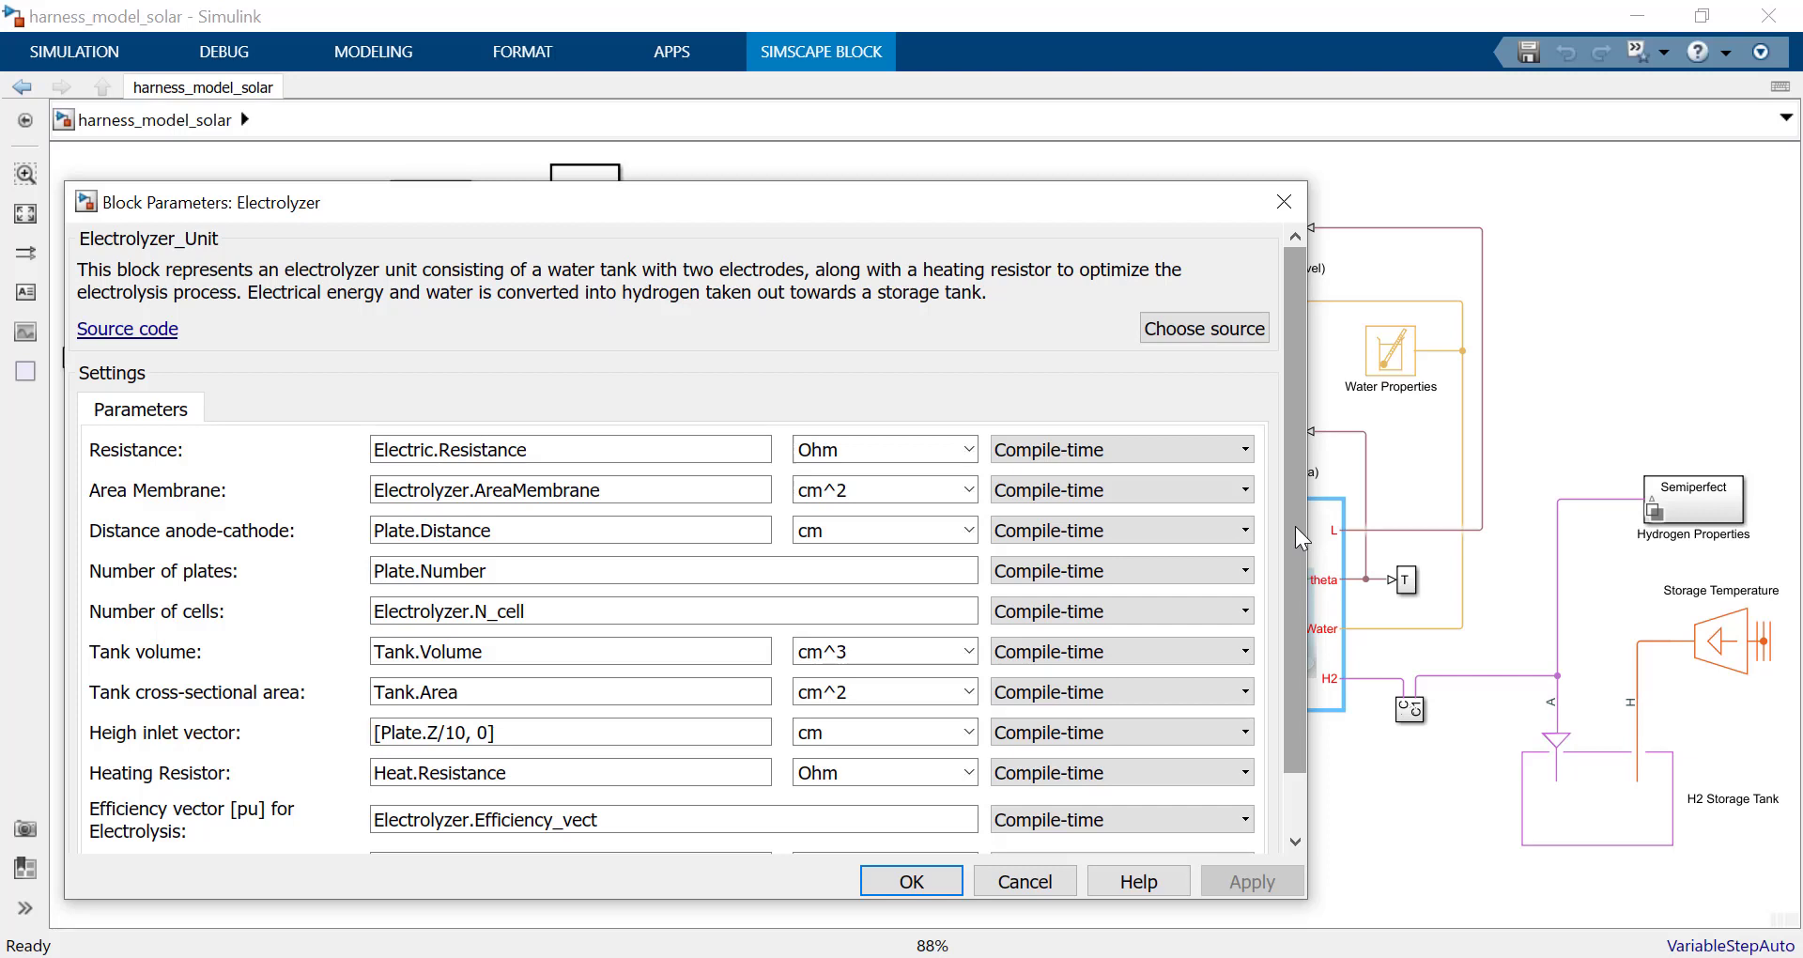
{"action": "left_click", "coordinate": [911, 882]}
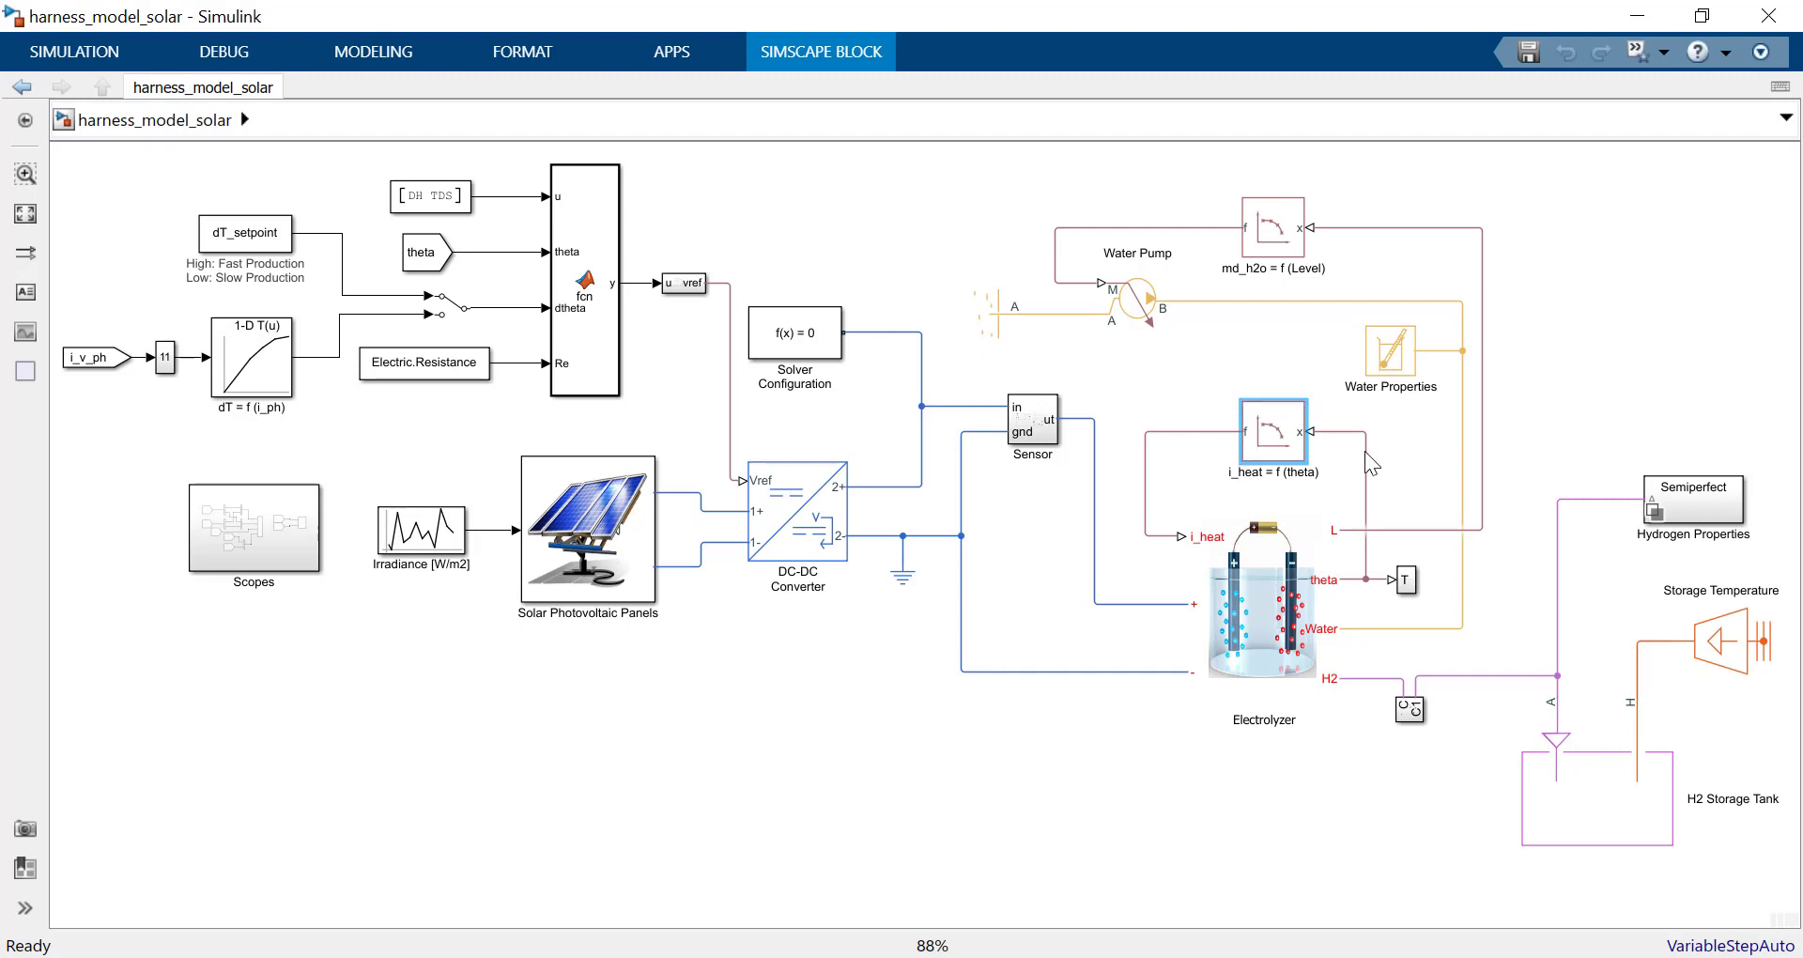
{"action": "left_click", "coordinate": [1289, 259]}
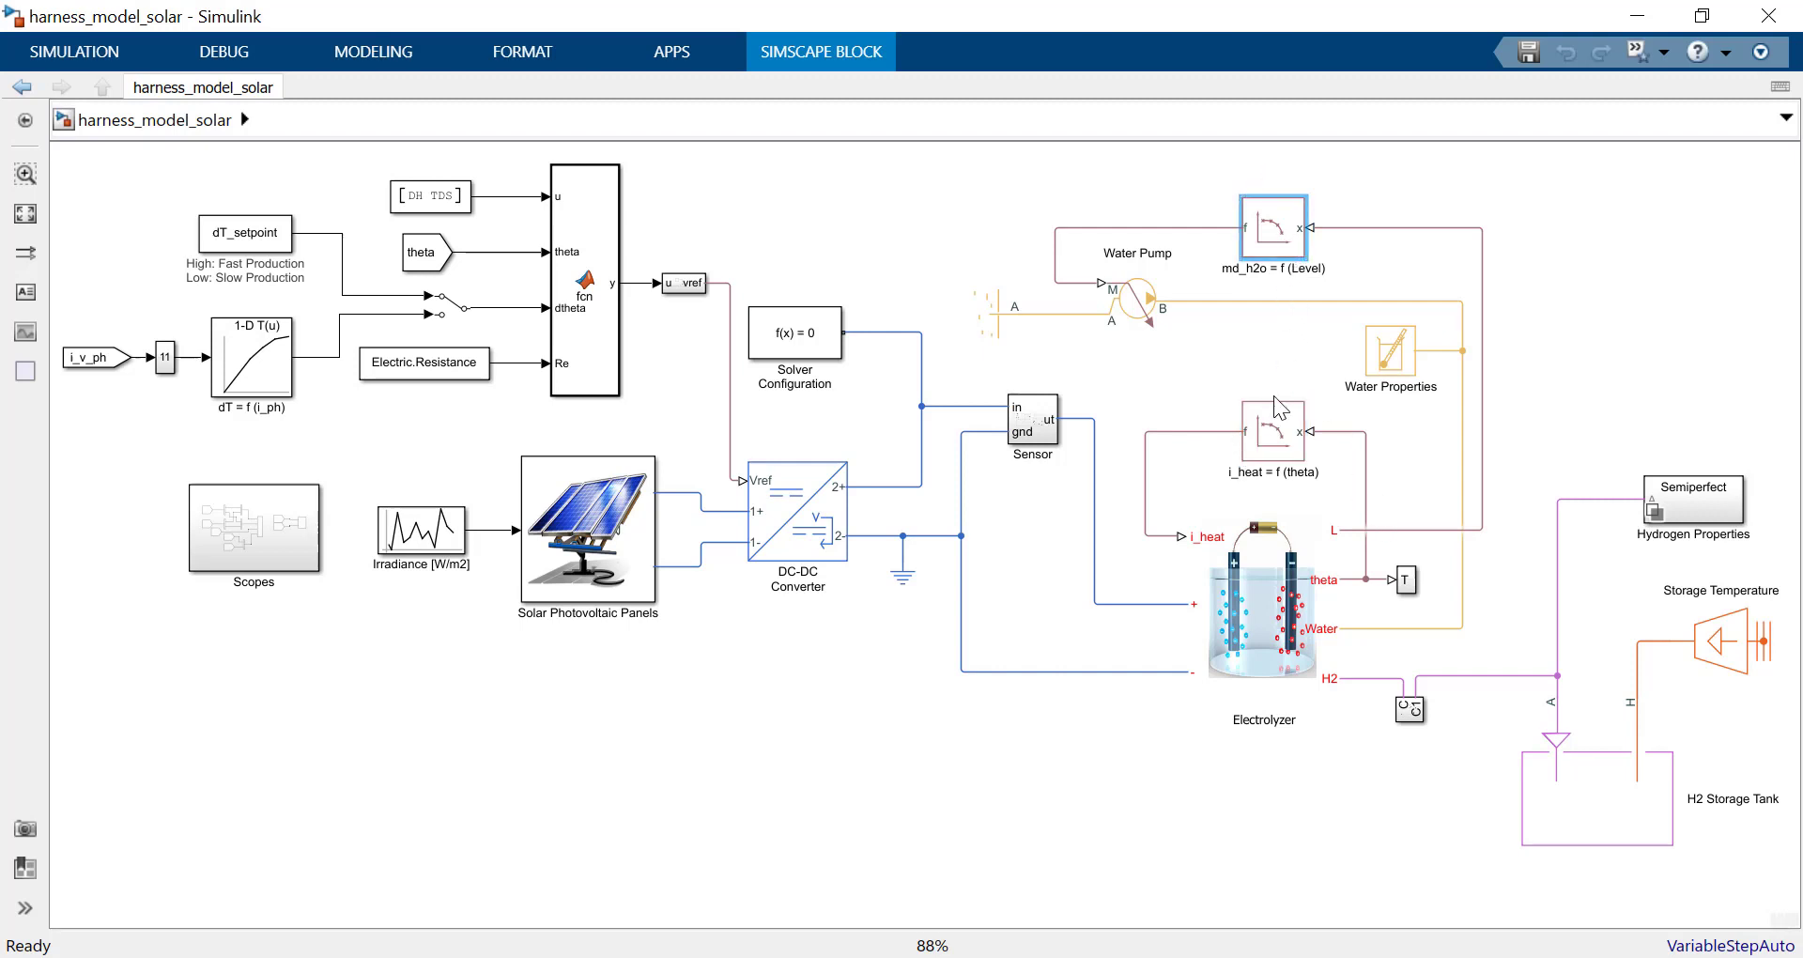
{"action": "left_click", "coordinate": [1257, 347]}
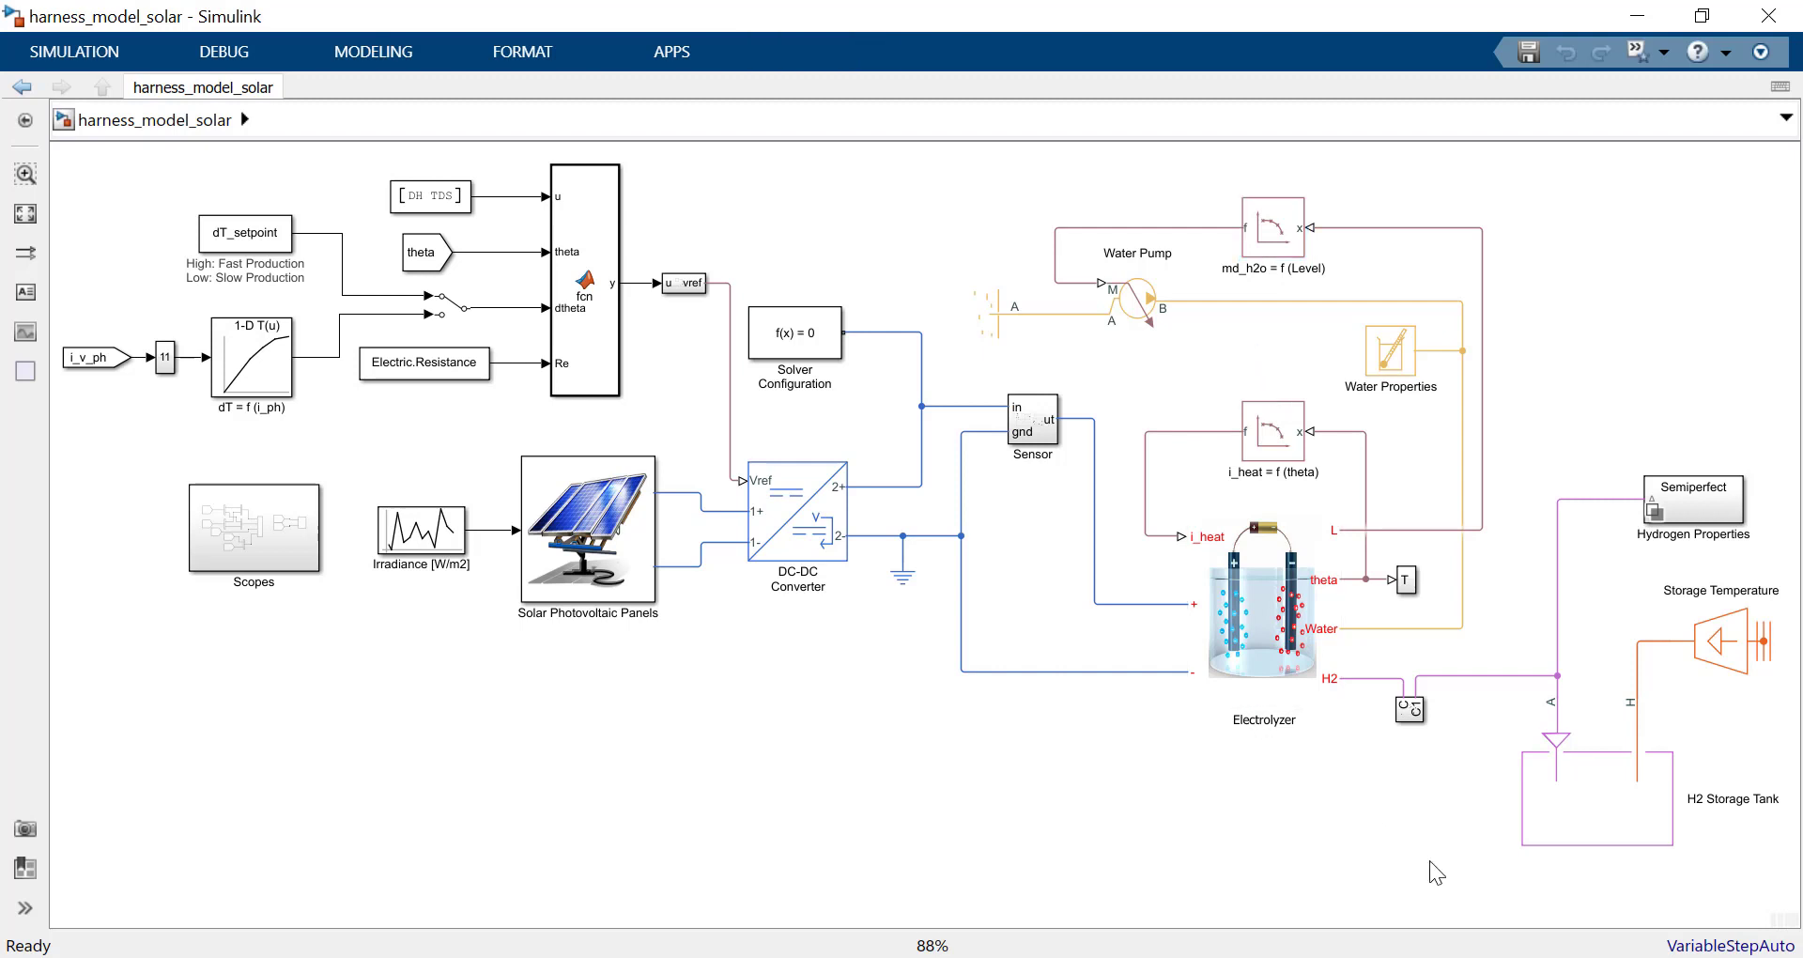
Step: Drill into H2 Storage Tank > Hydrogen Properties > Semiperfect and review the properties (H2) gas parameters
{"action": "double_click", "coordinate": [1593, 821]}
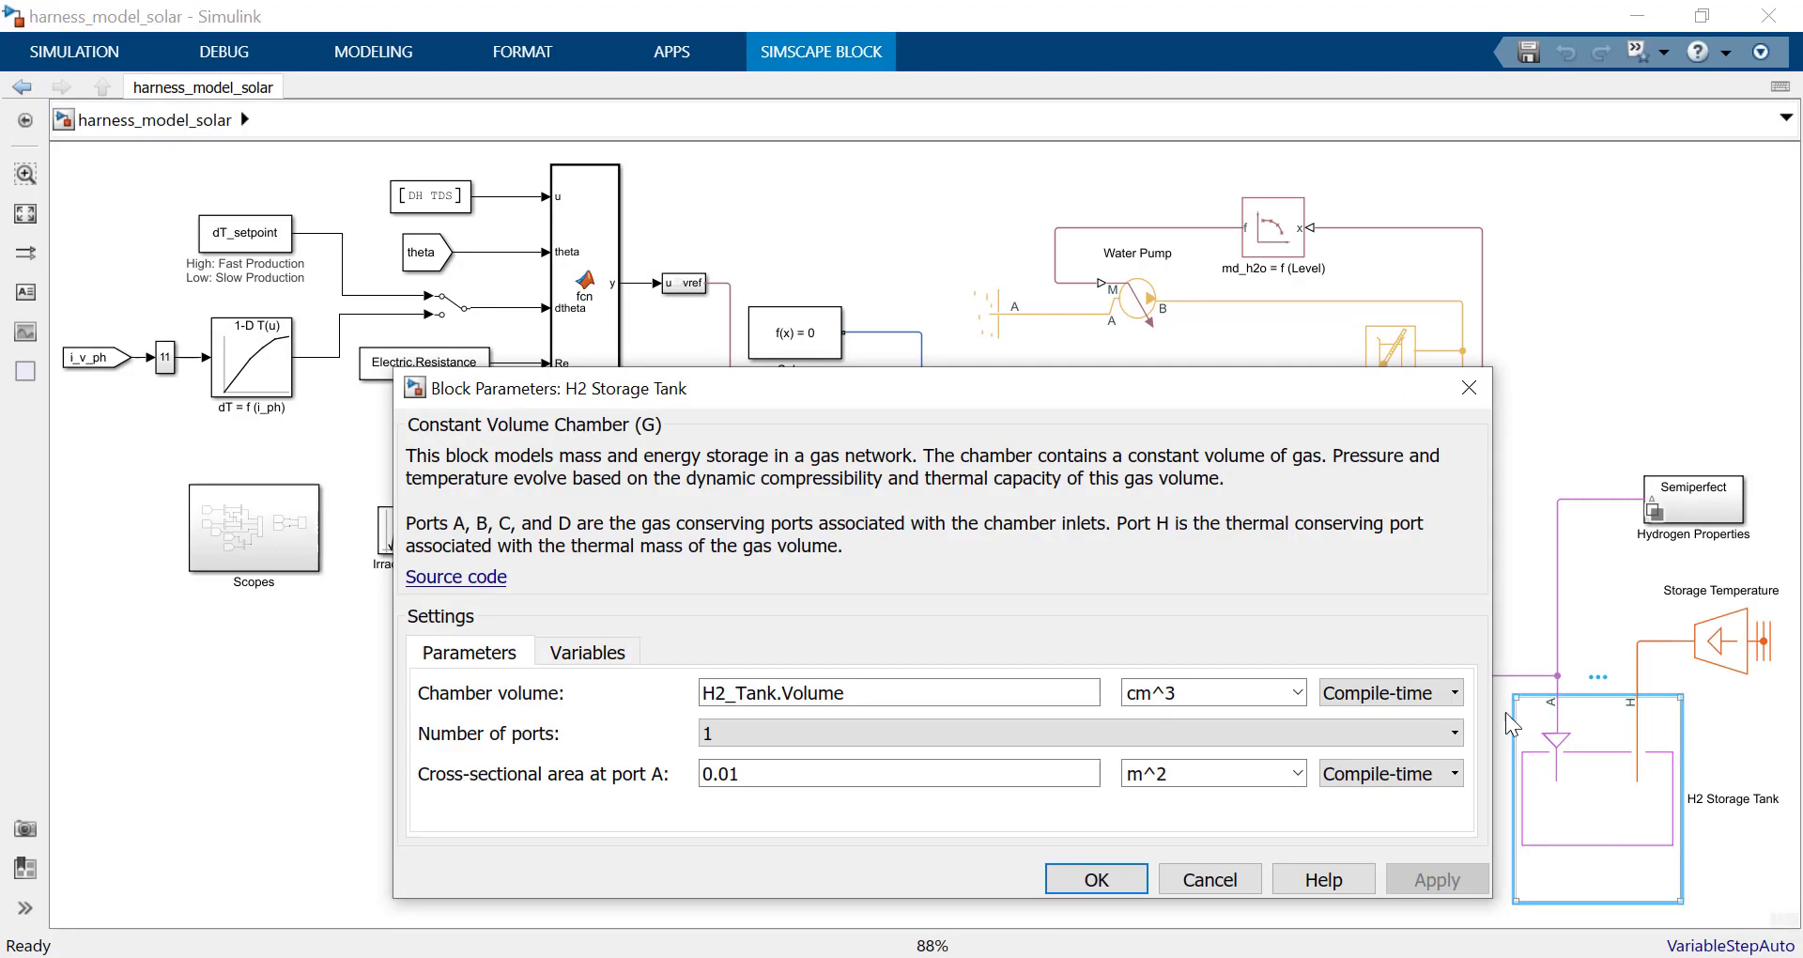
{"action": "double_click", "coordinate": [1654, 505]}
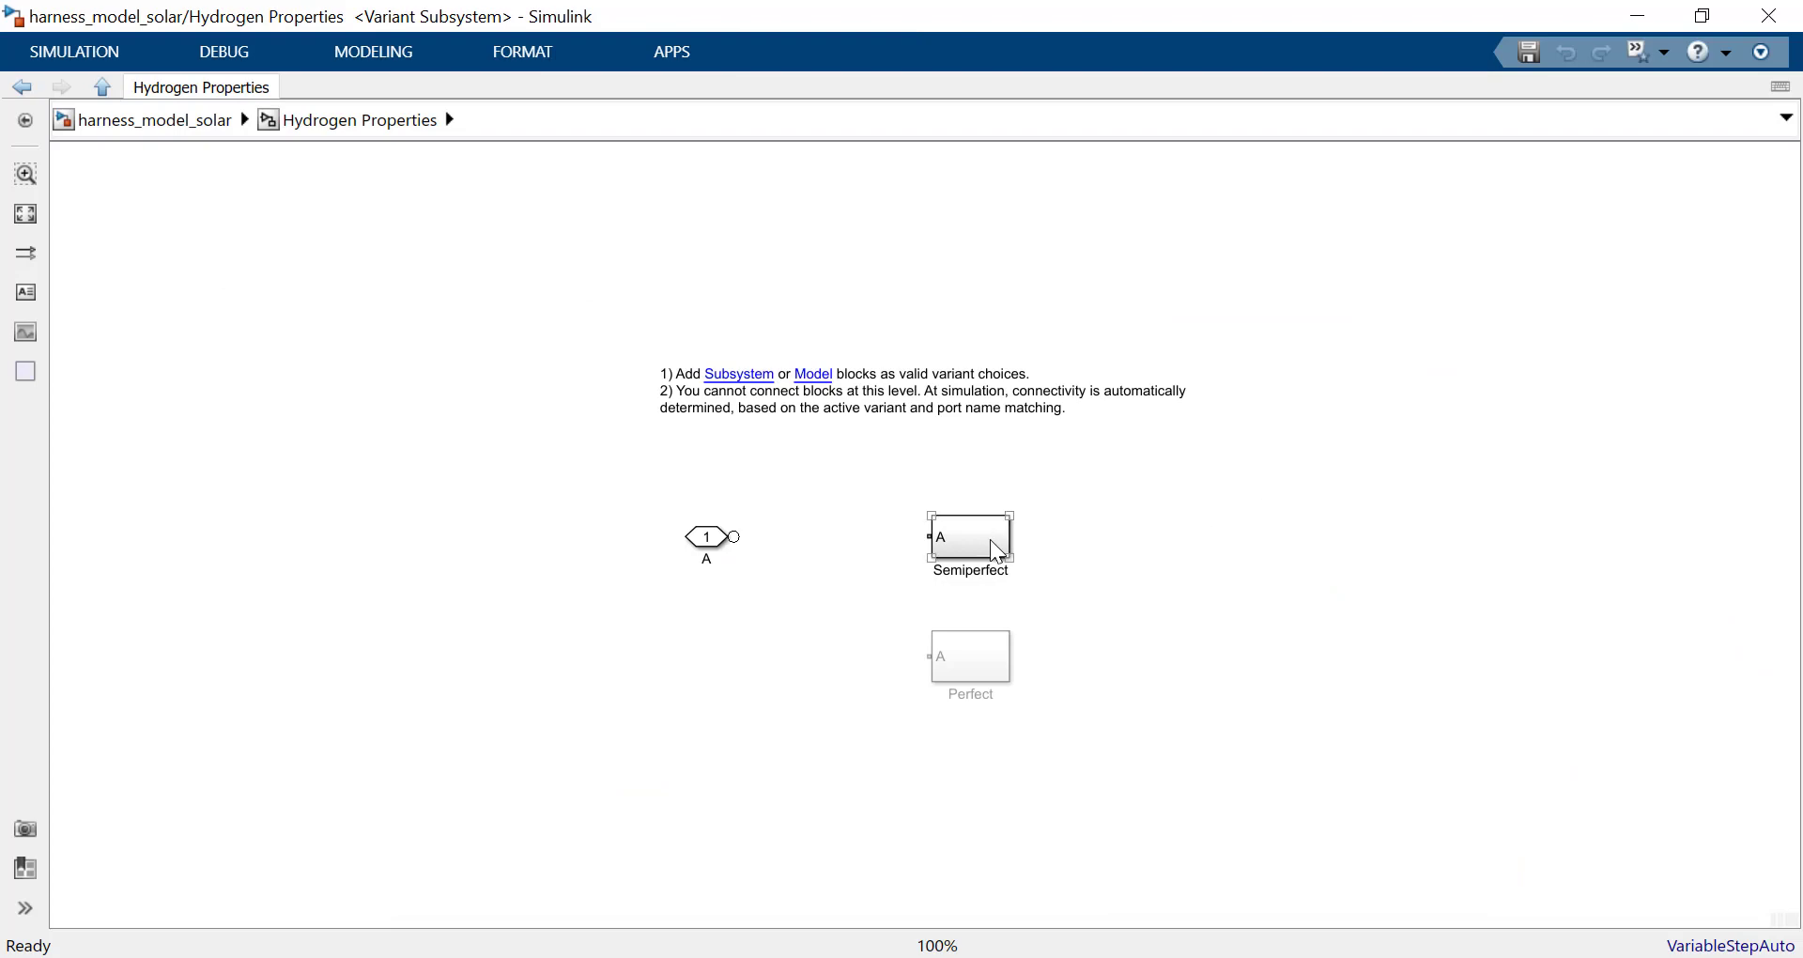
{"action": "double_click", "coordinate": [991, 541]}
{"action": "left_click", "coordinate": [974, 536]}
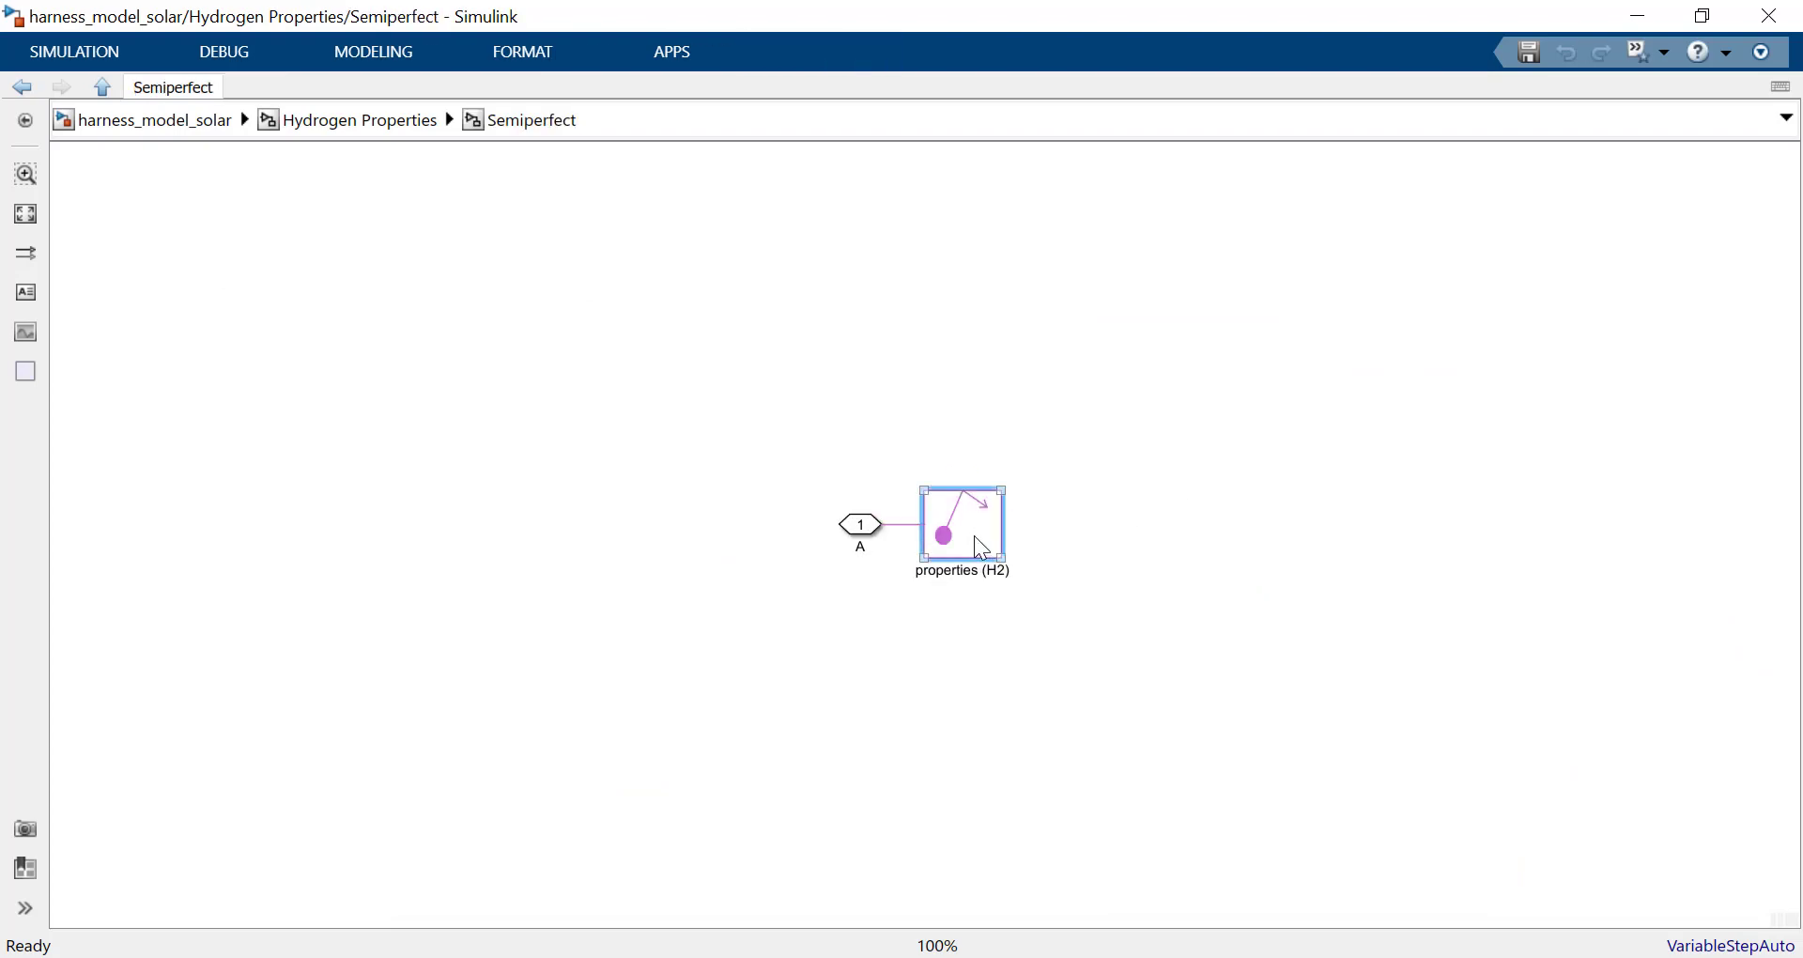
{"action": "double_click", "coordinate": [975, 539]}
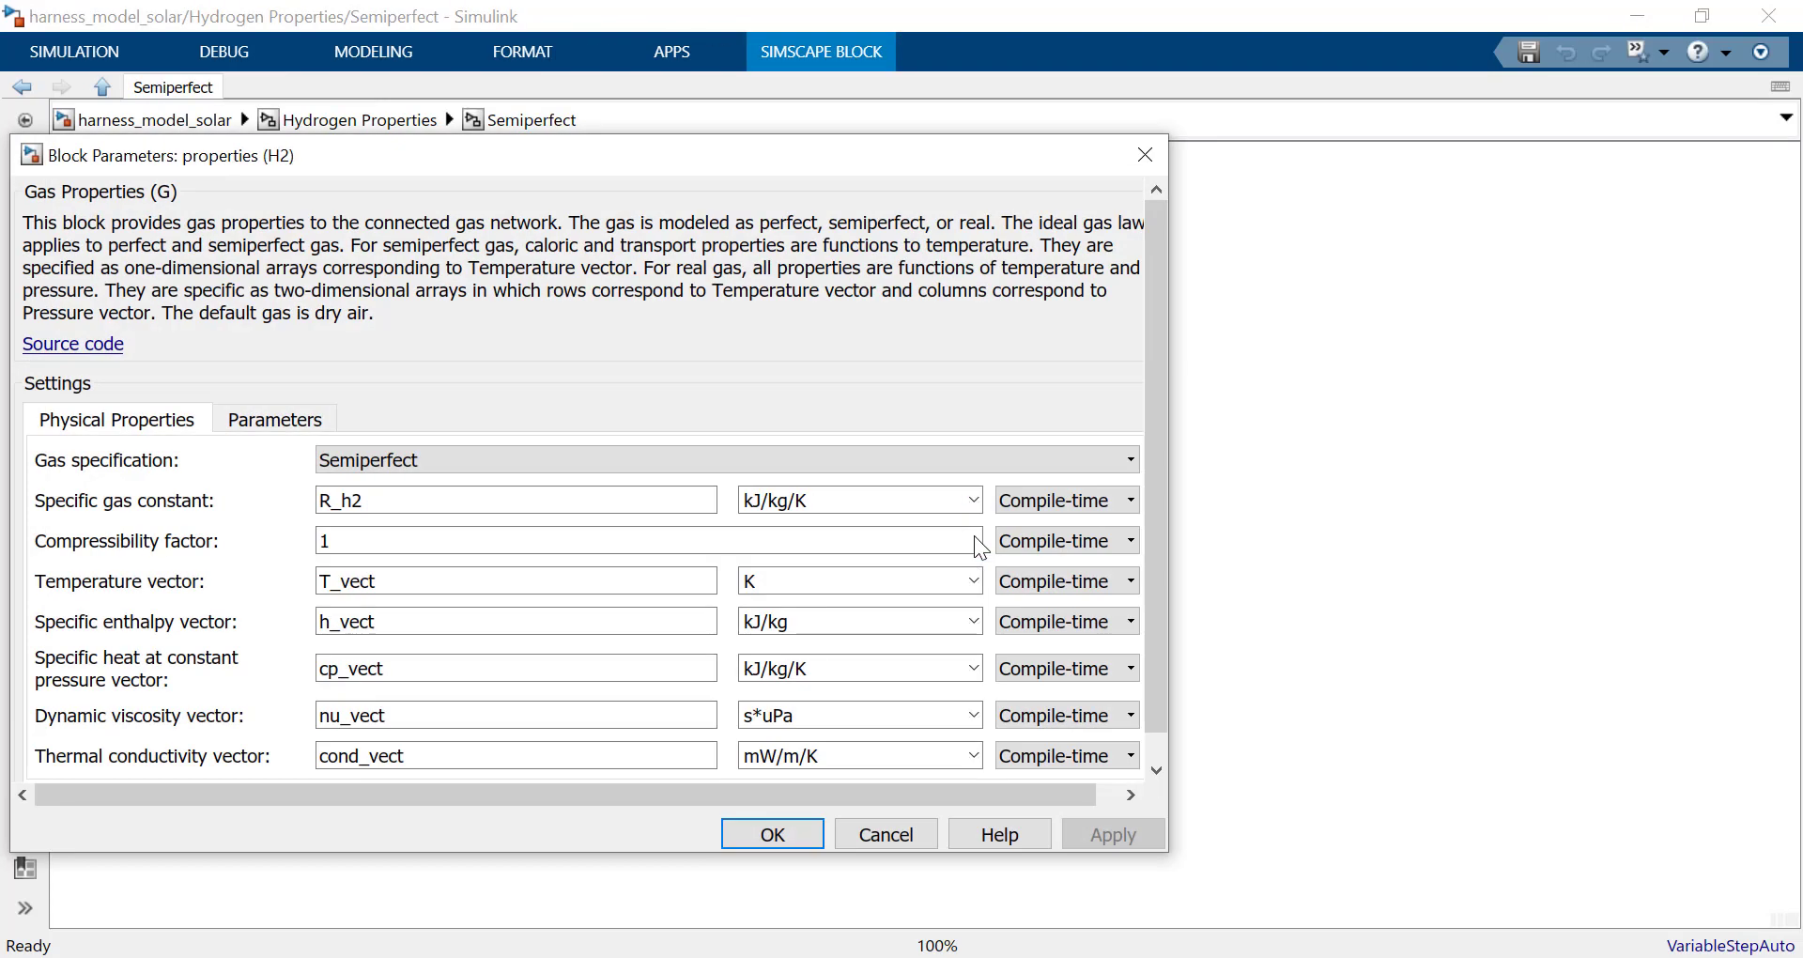
{"action": "scroll", "coordinate": [1159, 475], "scroll_direction": "down", "scroll_amount": 1}
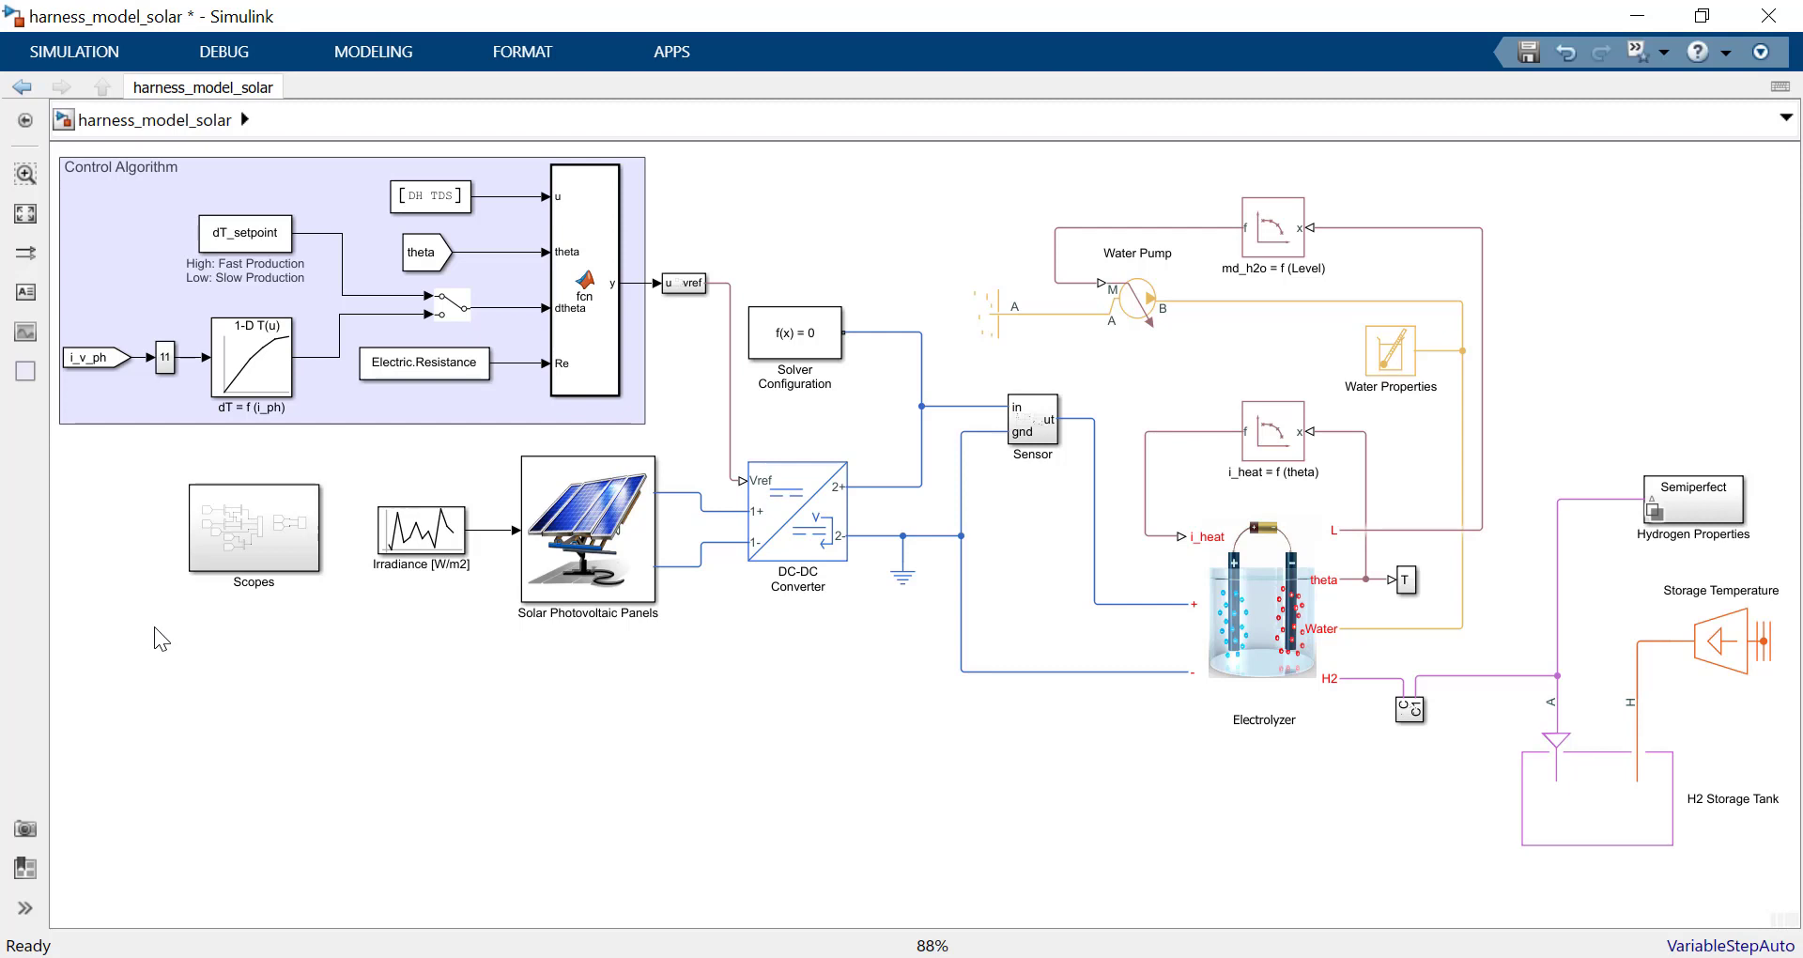
Step: Select the Switch, dT_setpoint constant and Manual Switch blocks in Control Algorithm
{"action": "left_click", "coordinate": [450, 312]}
{"action": "left_click", "coordinate": [272, 249]}
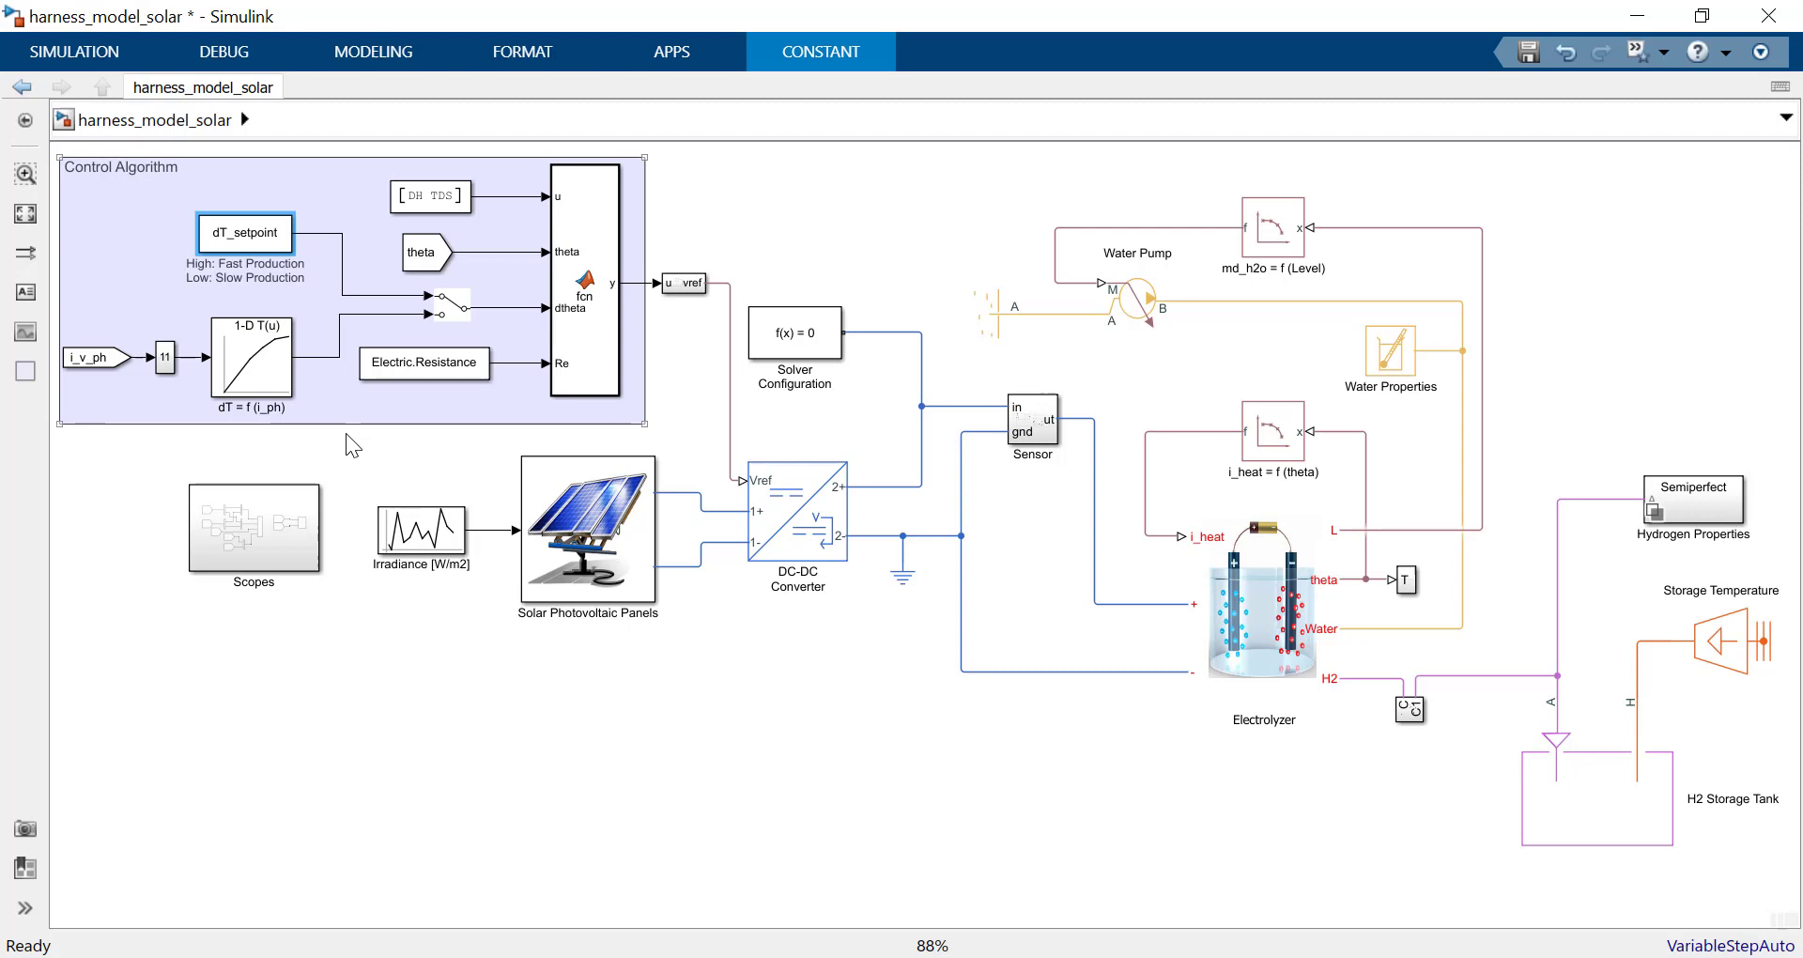
{"action": "left_click", "coordinate": [453, 305]}
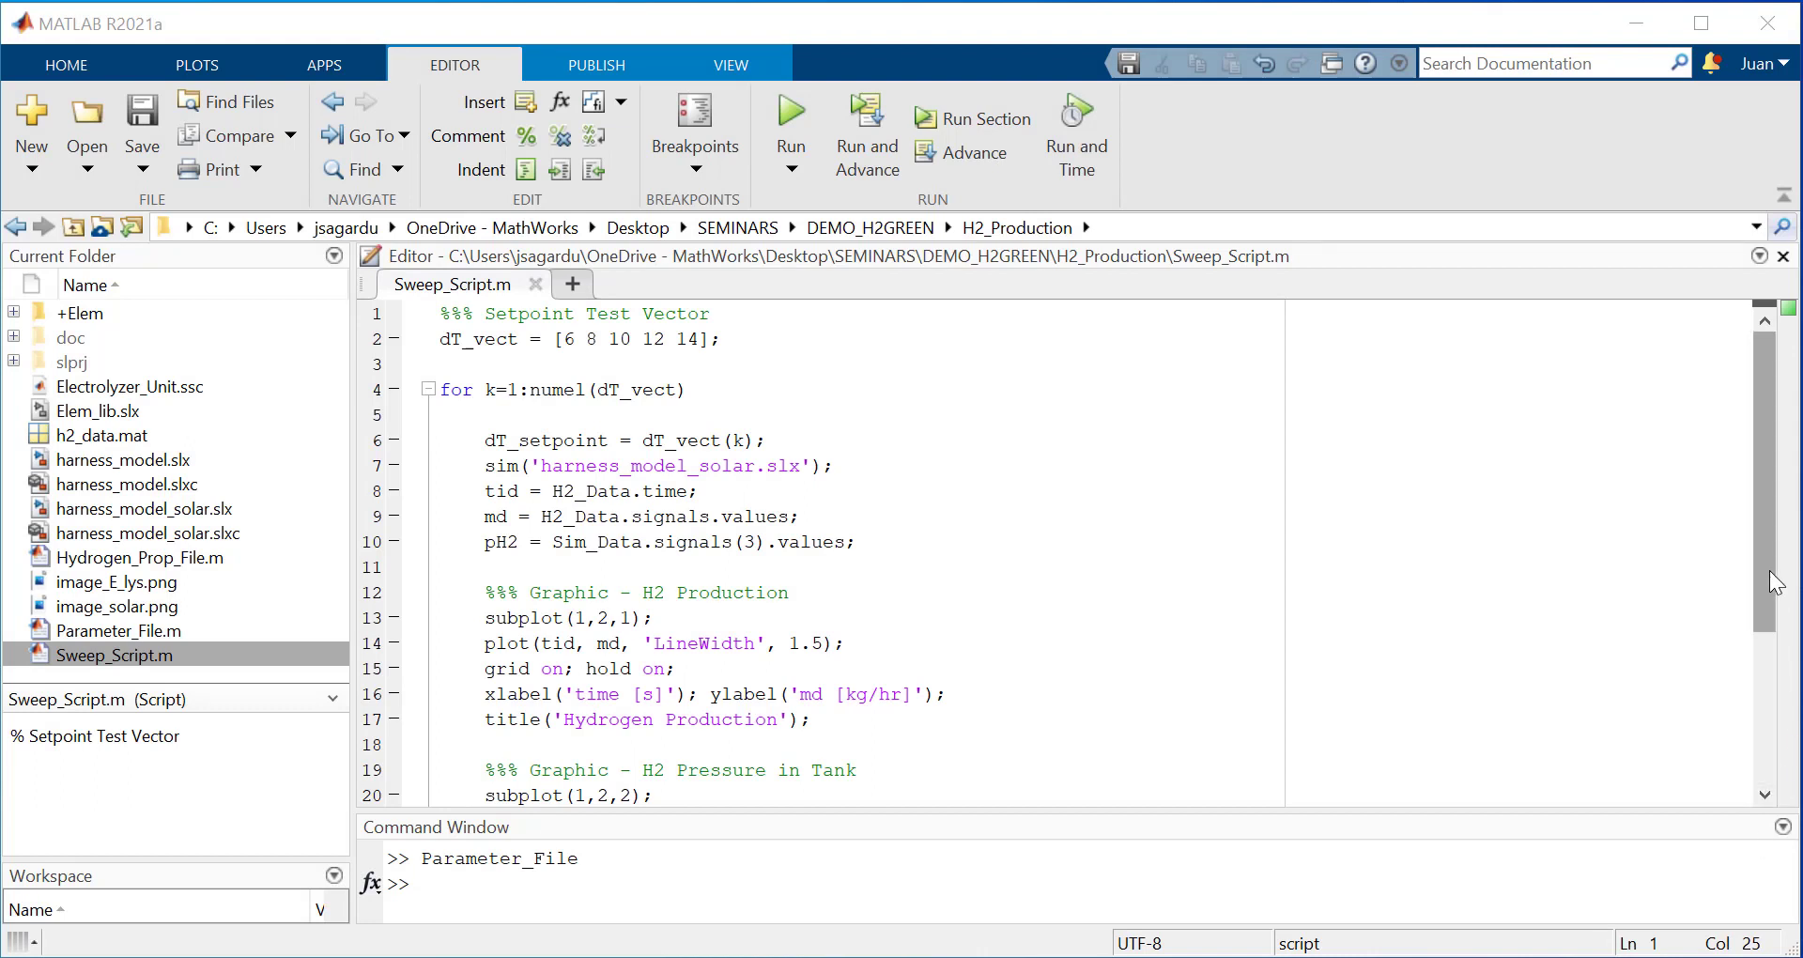
Step: Run Sweep_Script.m to plot H2 production and tank pressure for dT setpoints 6–14
{"action": "left_click_drag", "start_coordinate": [1770, 571], "coordinate": [1775, 701]}
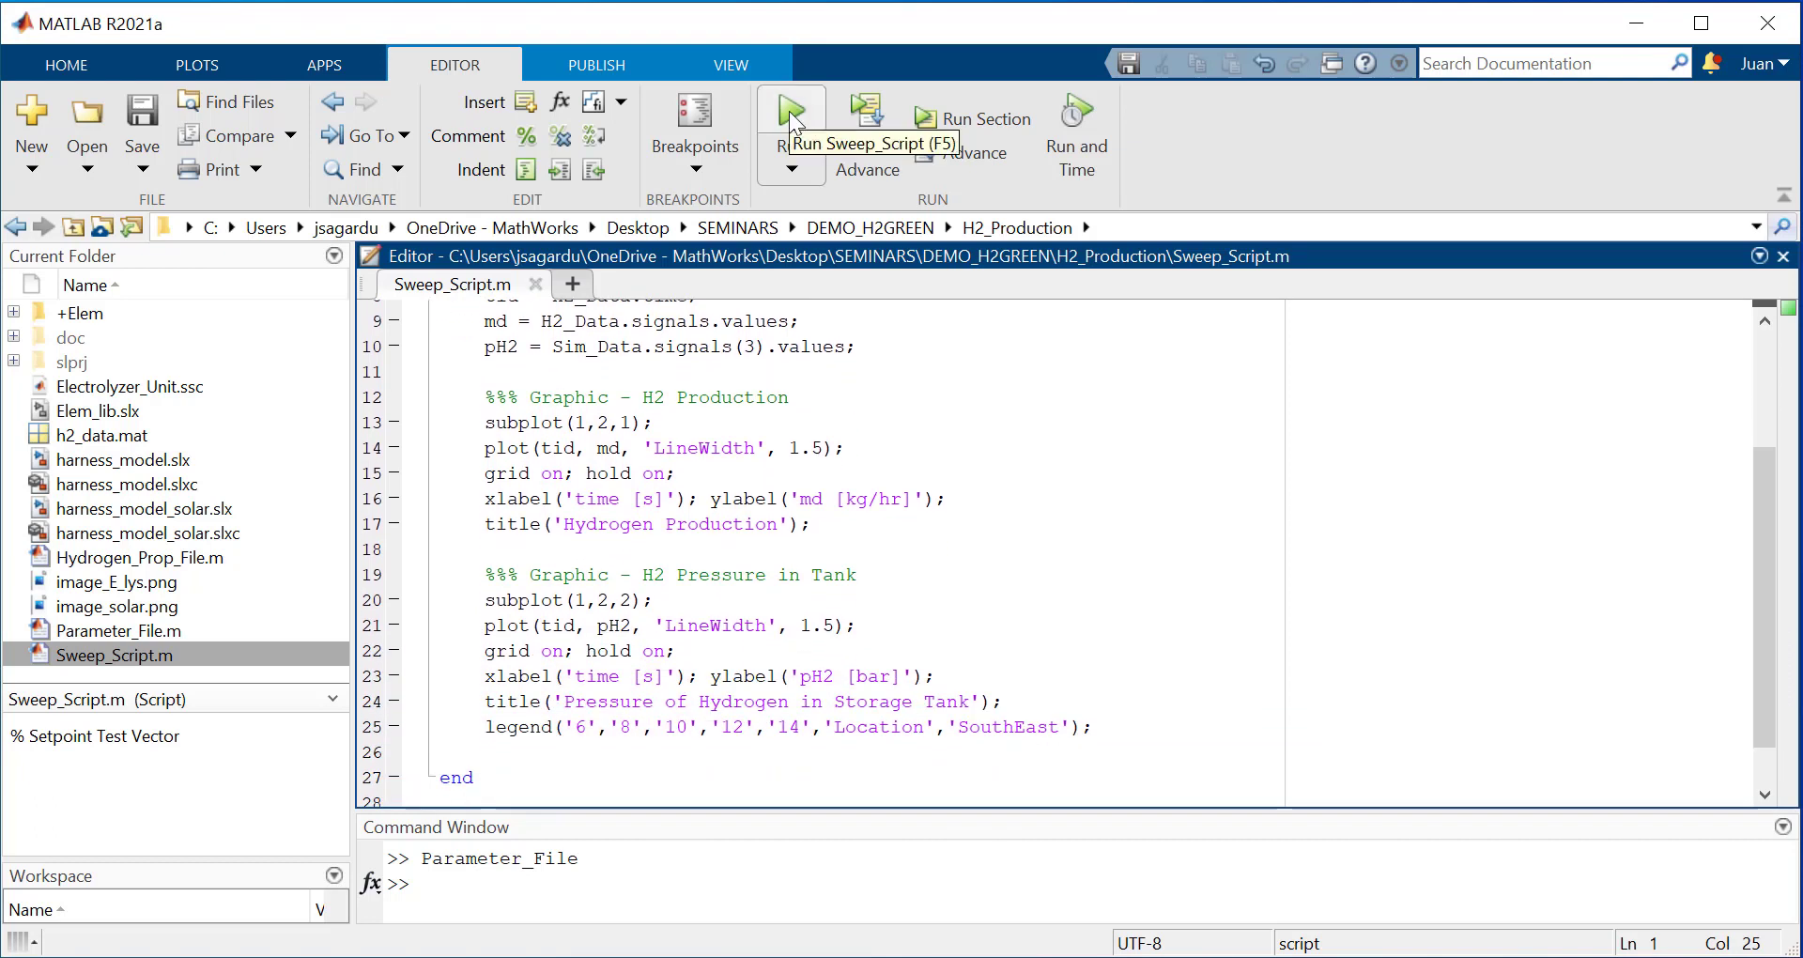
{"action": "left_click", "coordinate": [794, 119]}
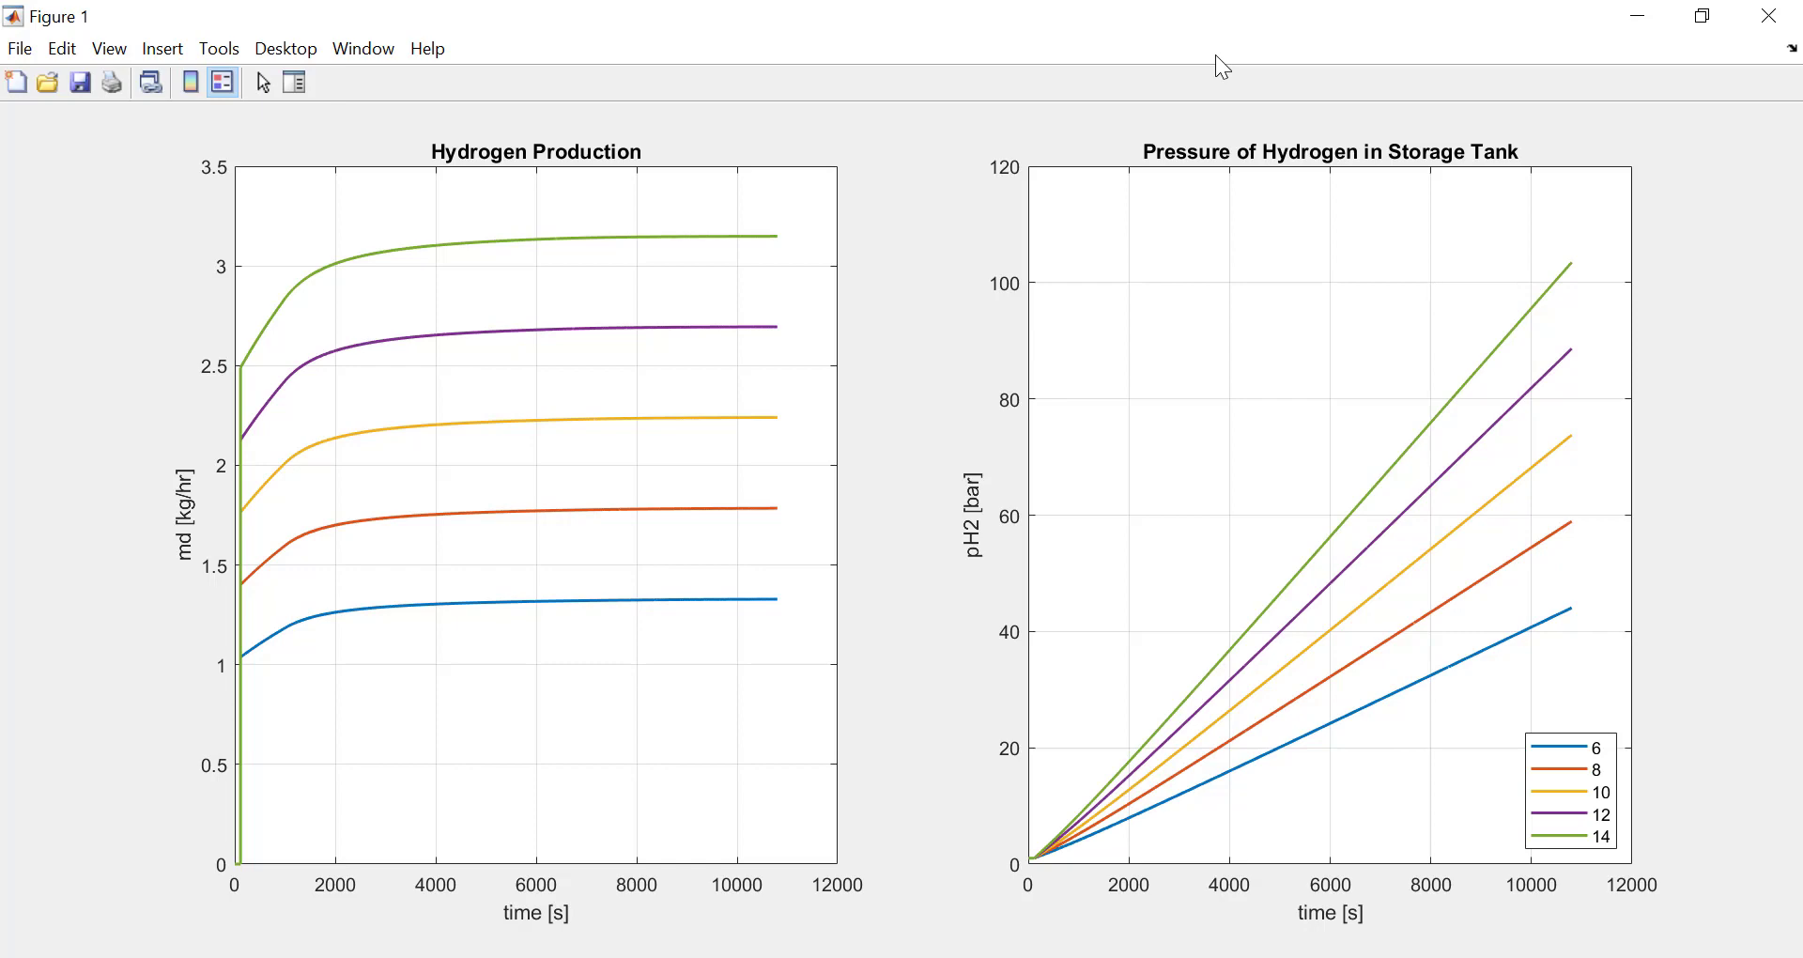
{"action": "key", "text": "alt+Tab"}
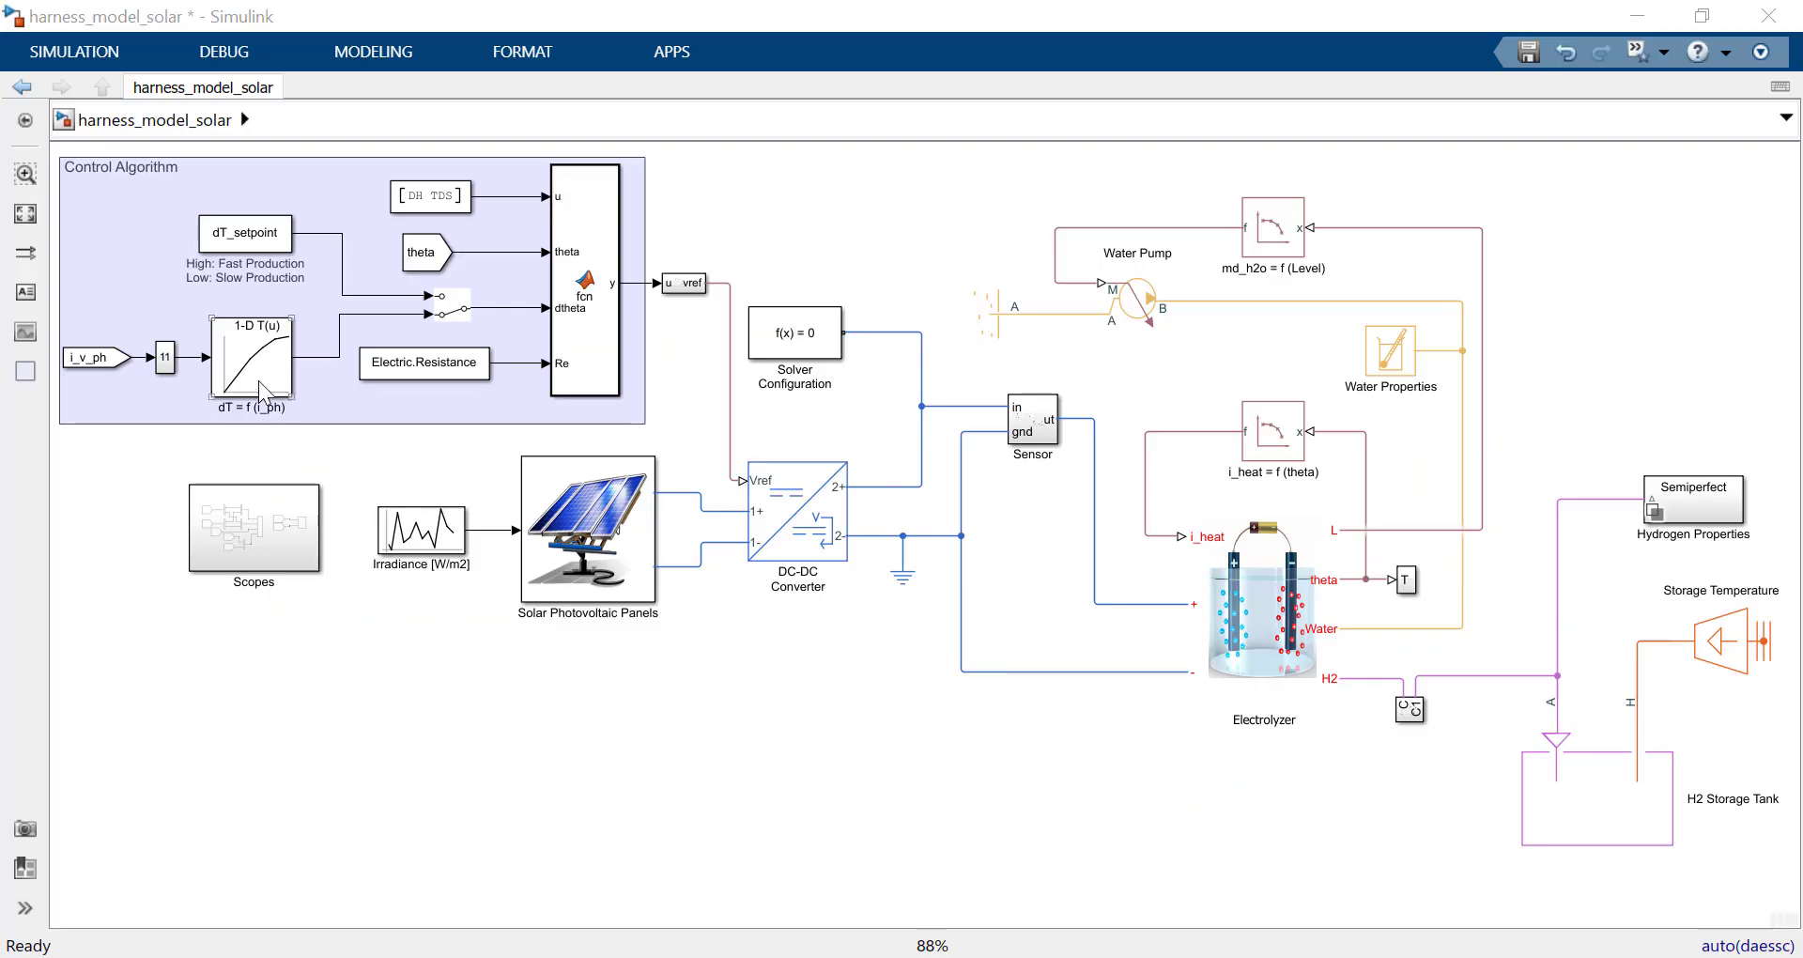
{"action": "left_click", "coordinate": [262, 390]}
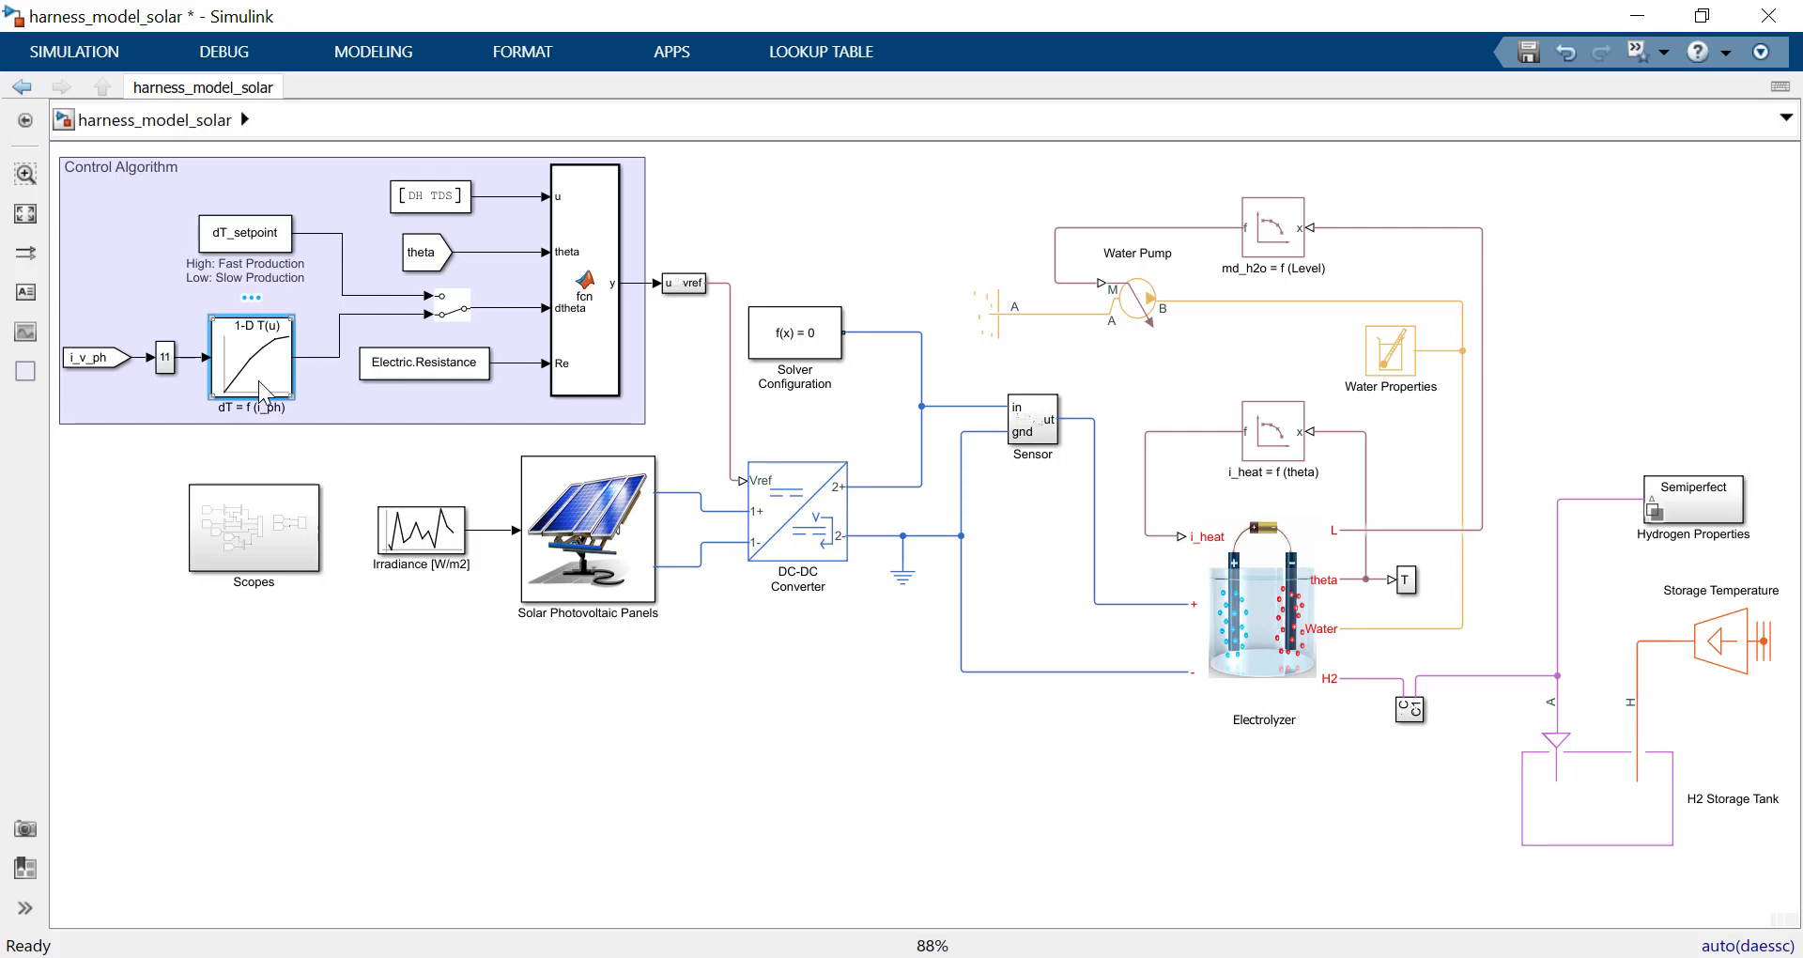
{"action": "left_click", "coordinate": [120, 361]}
{"action": "left_click", "coordinate": [183, 559]}
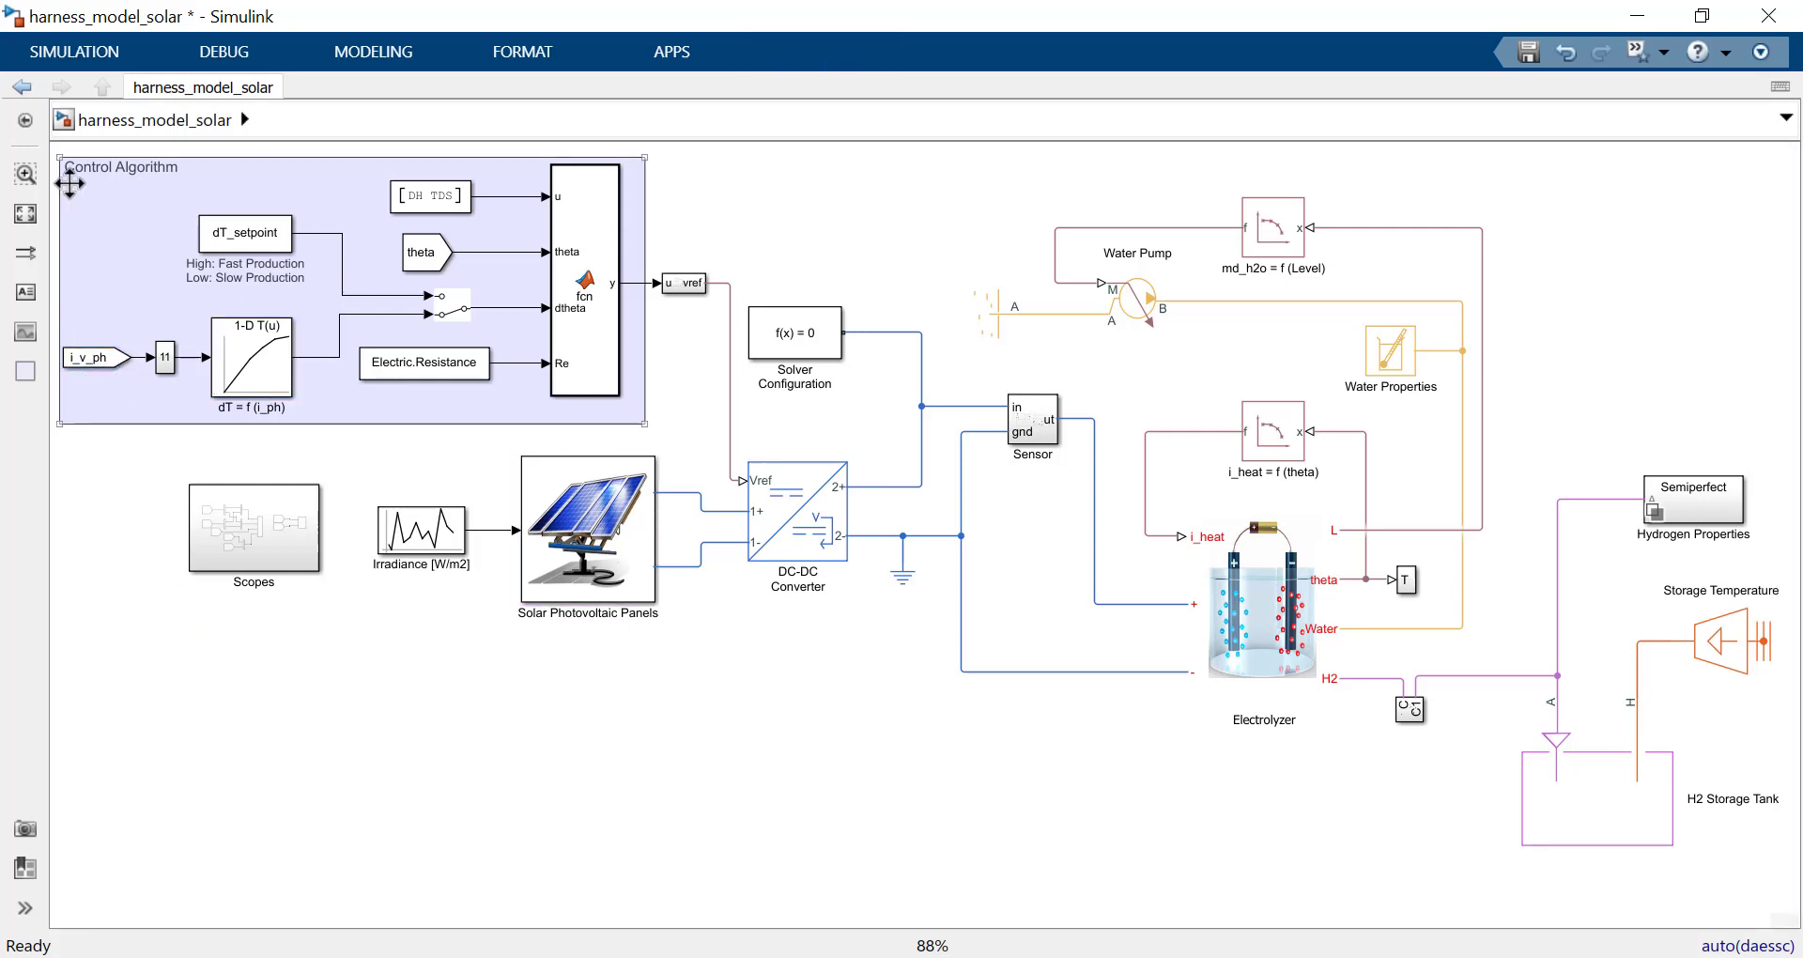
{"action": "left_click", "coordinate": [82, 56]}
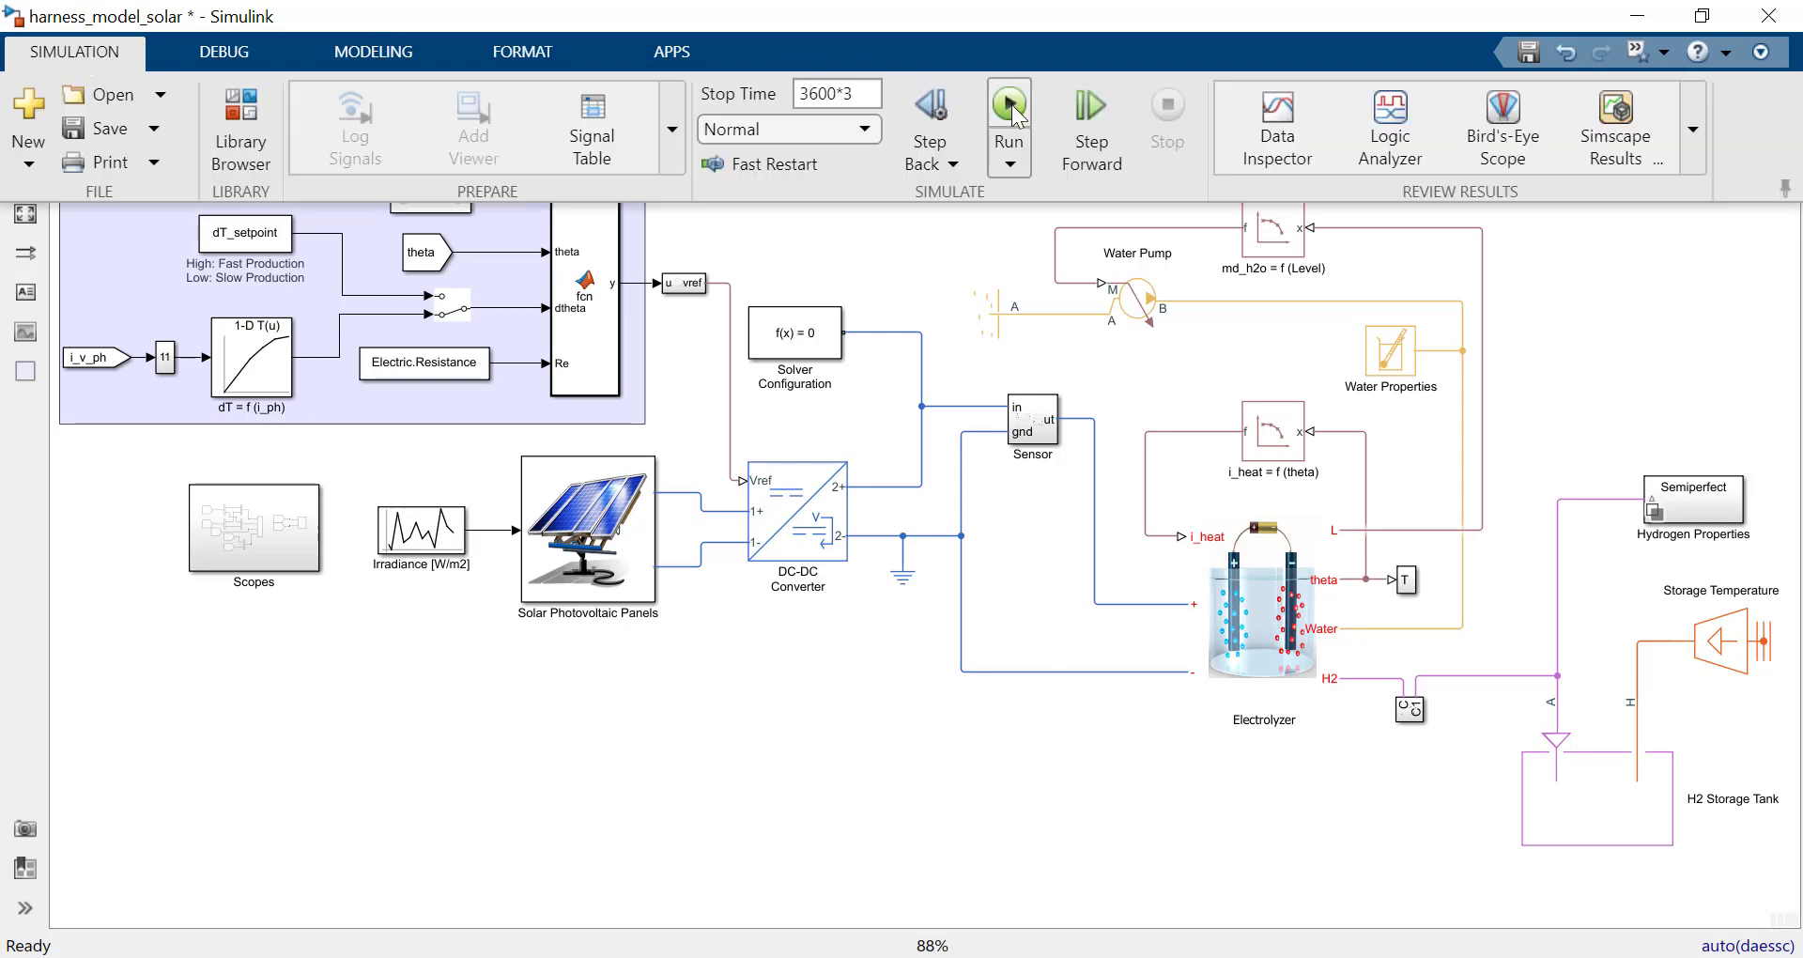
{"action": "double_click", "coordinate": [301, 543]}
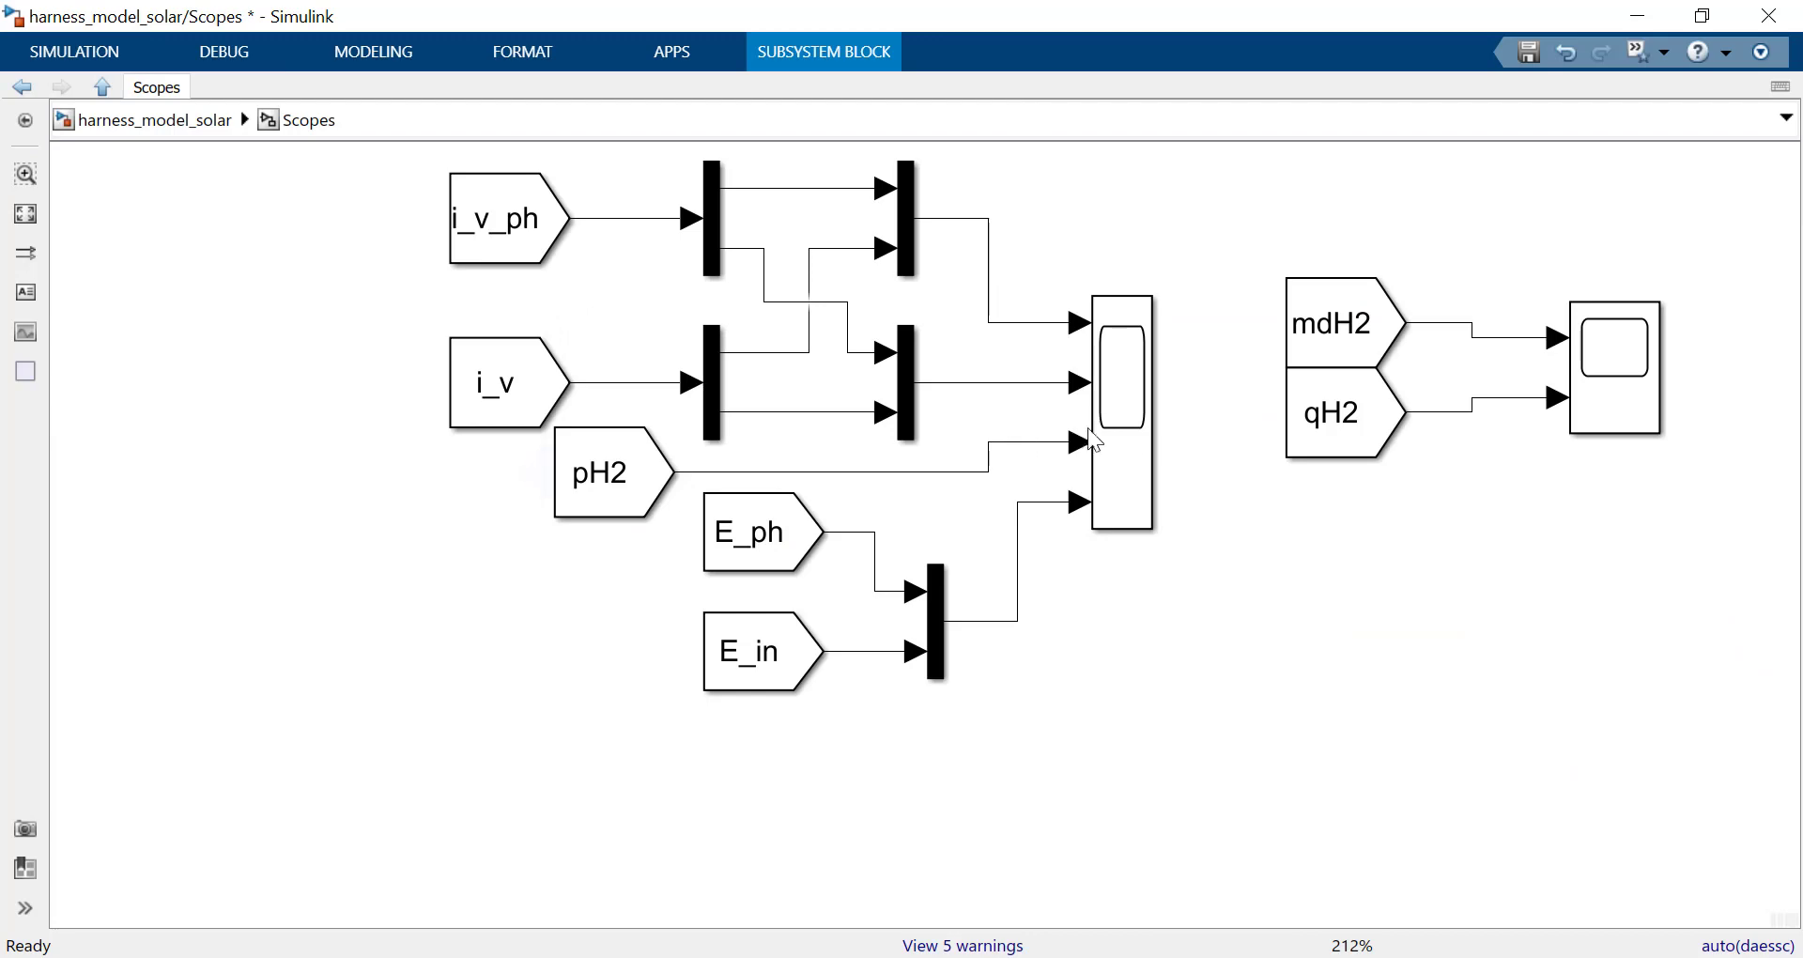
{"action": "left_click", "coordinate": [1135, 462]}
{"action": "double_click", "coordinate": [1134, 464]}
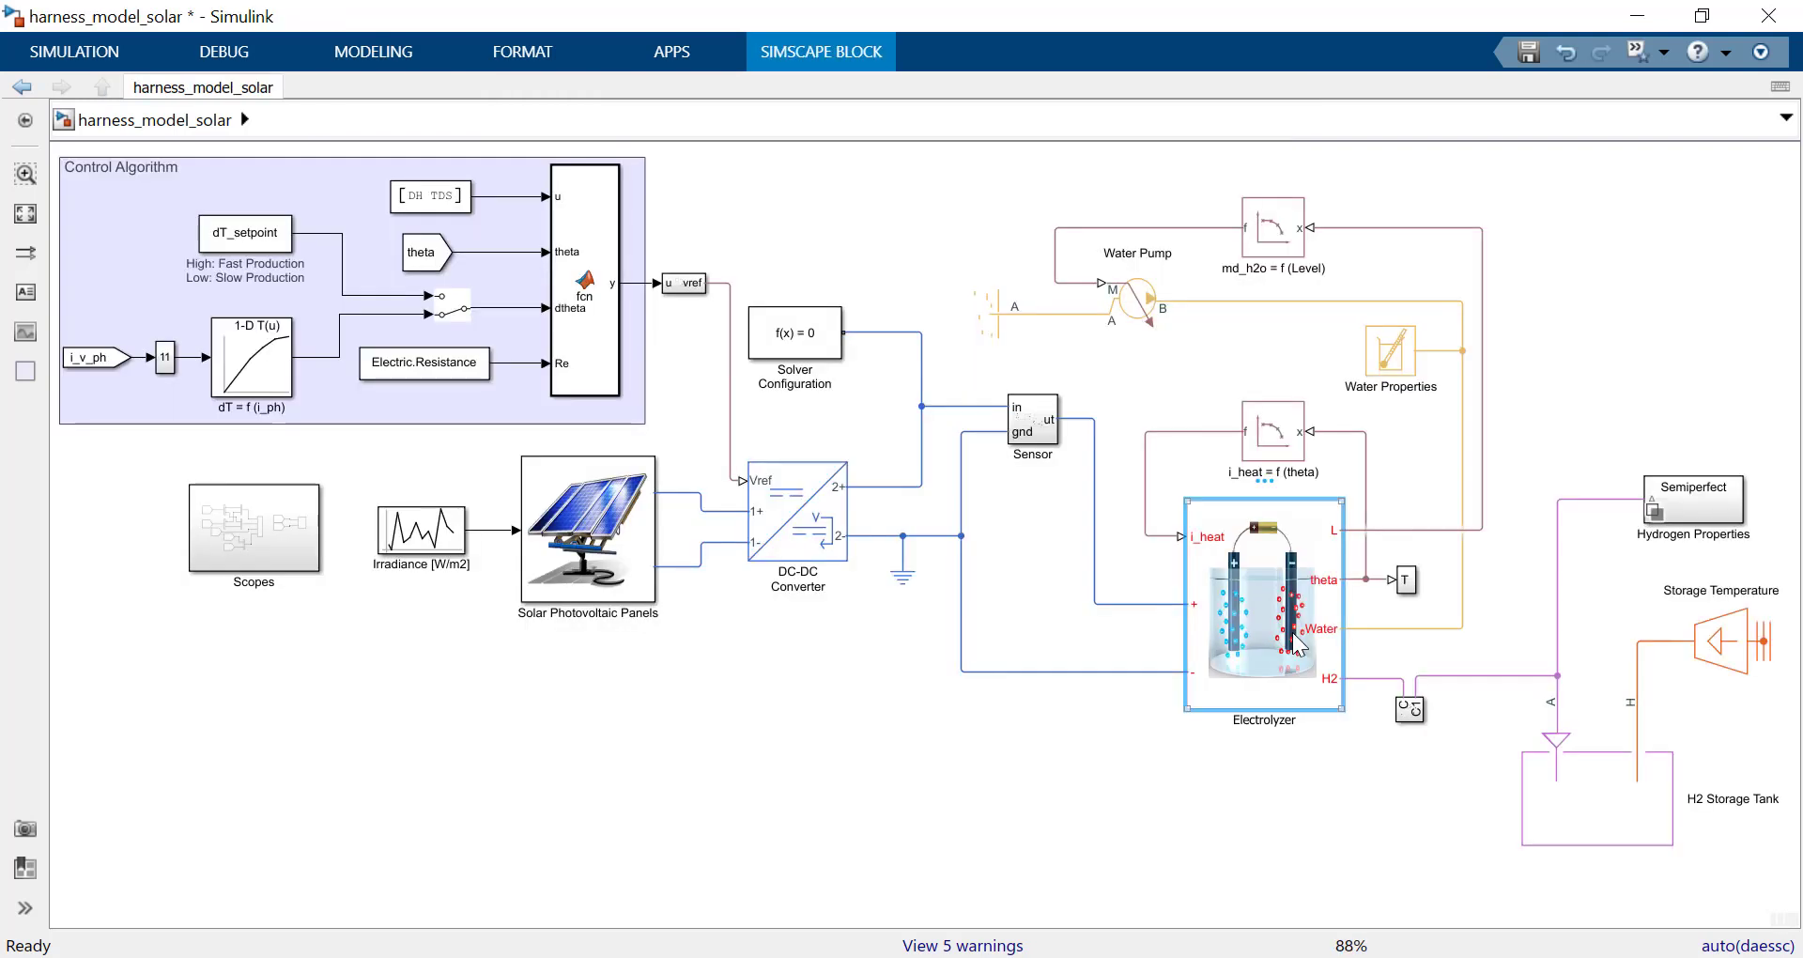
Step: In Results Explorer, expand Electrolyzer > Core_Electrolyzer and plot i, eff, then rho_h2o
{"action": "left_click", "coordinate": [842, 63]}
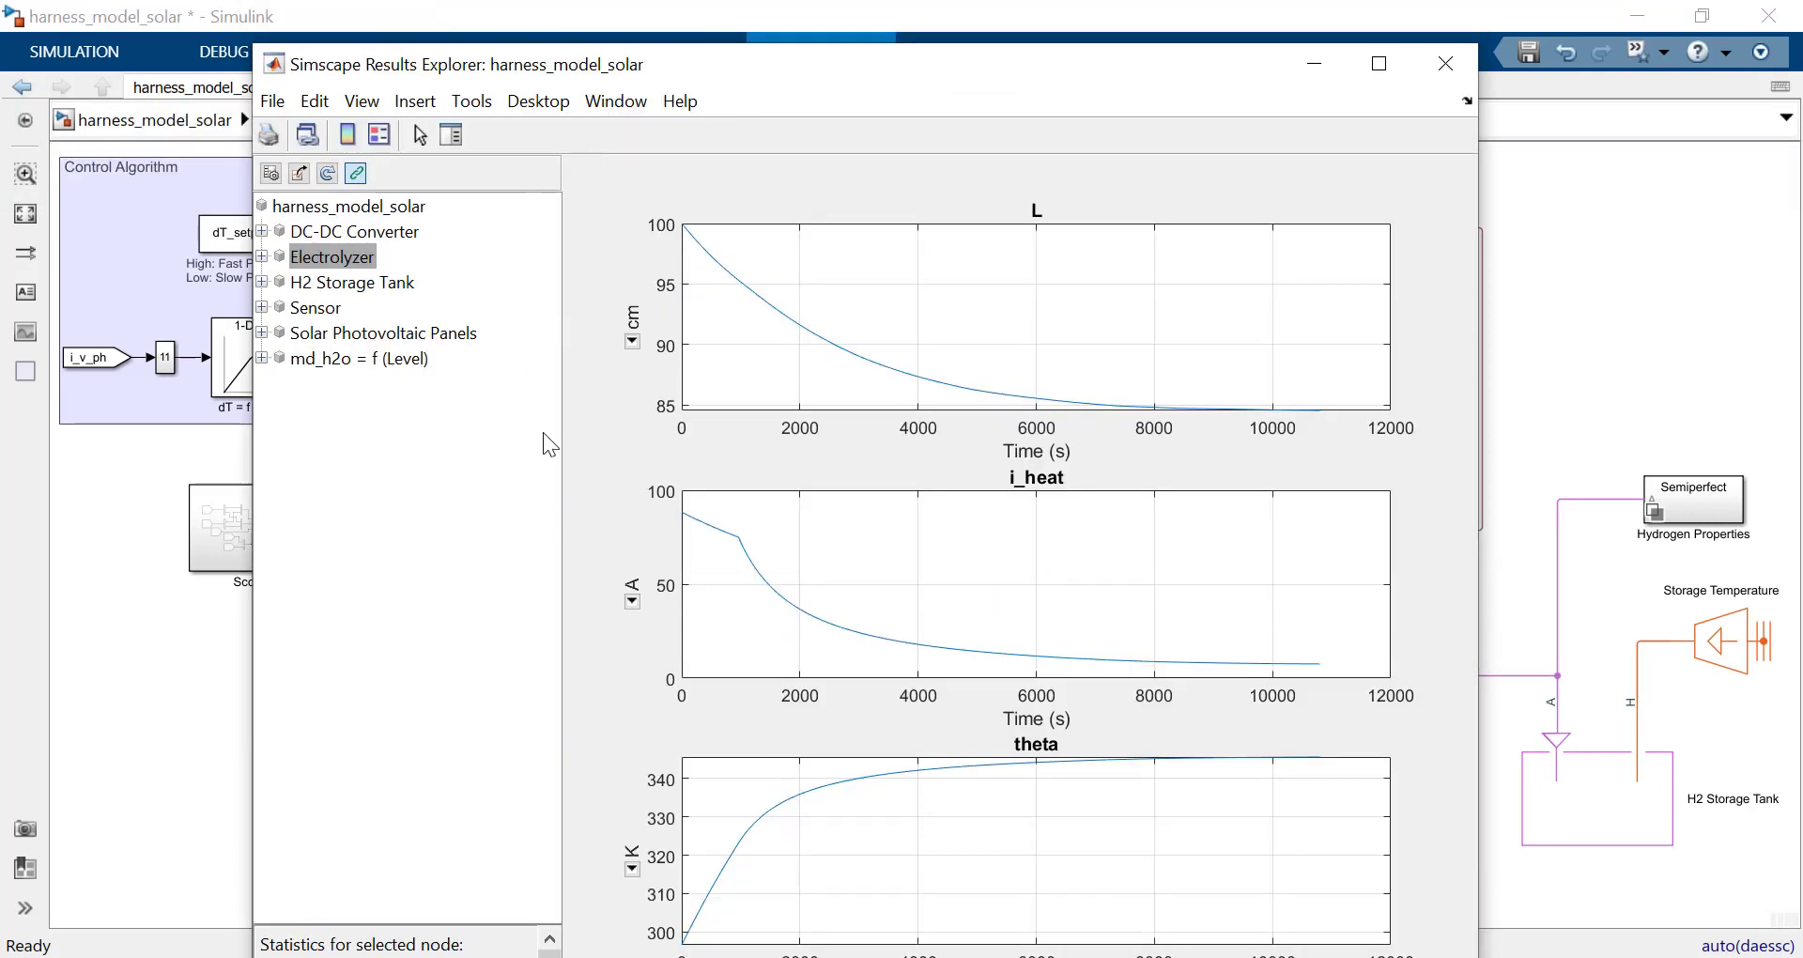
{"action": "left_click", "coordinate": [262, 256]}
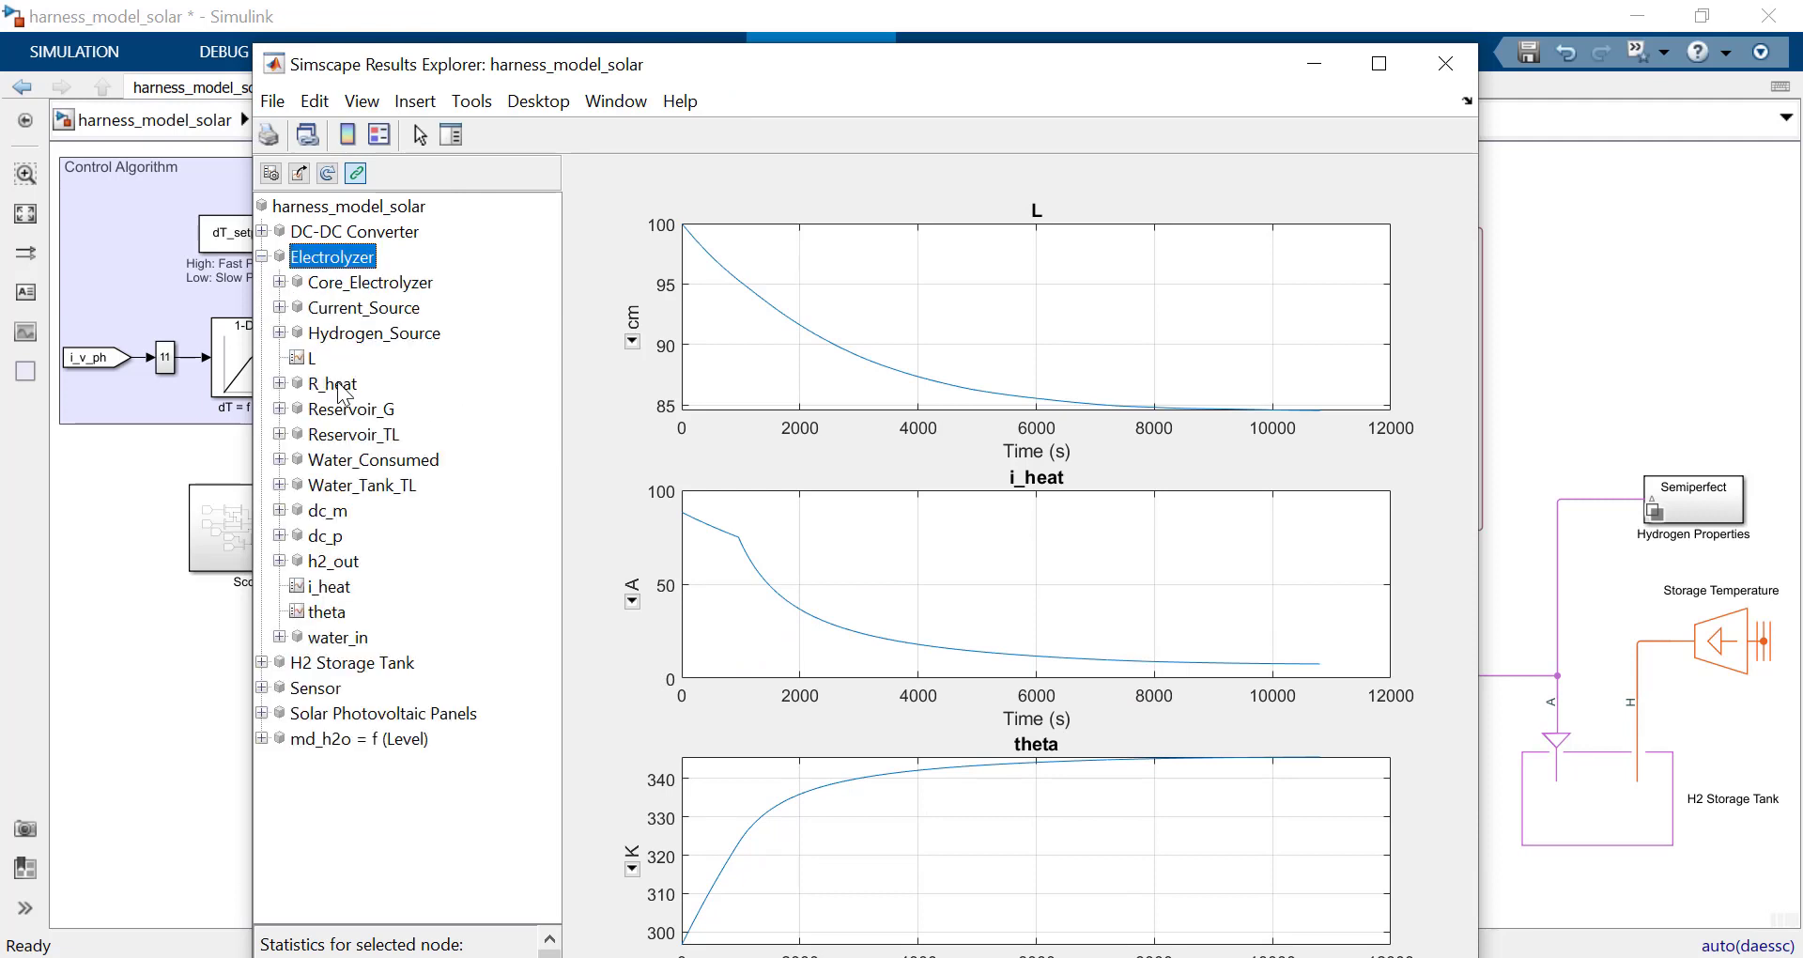
{"action": "left_click", "coordinate": [279, 281]}
{"action": "left_click", "coordinate": [329, 459]}
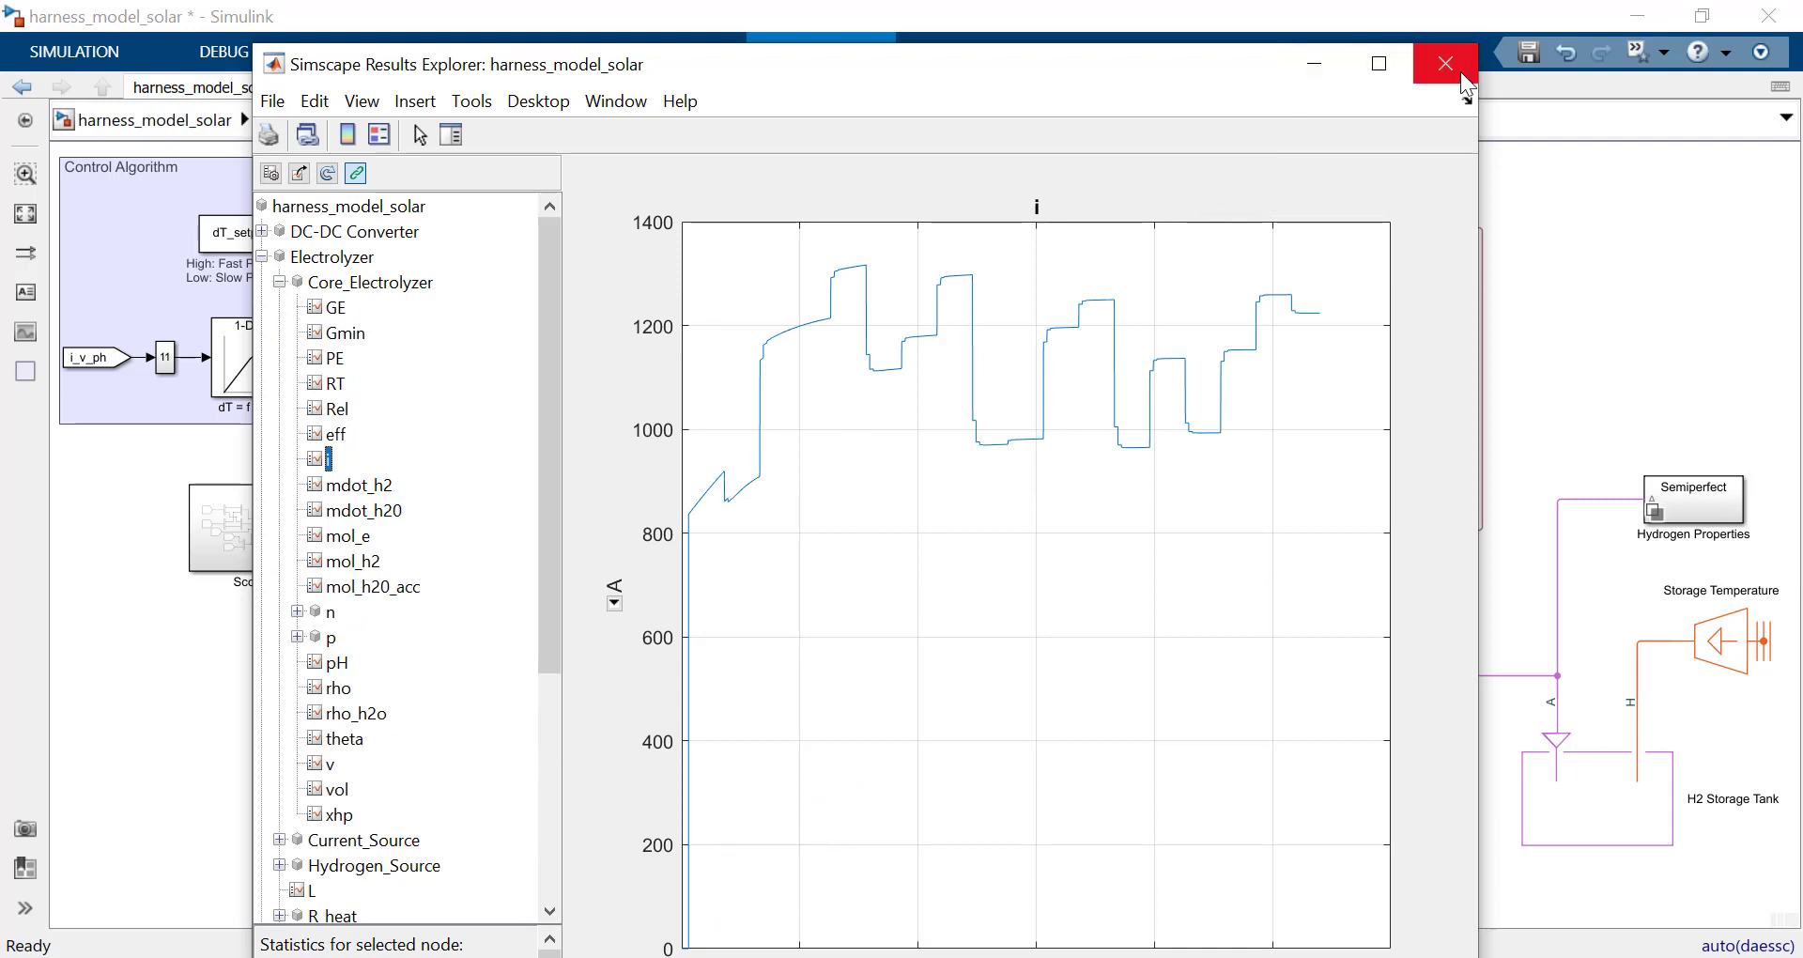
{"action": "left_click", "coordinate": [342, 398]}
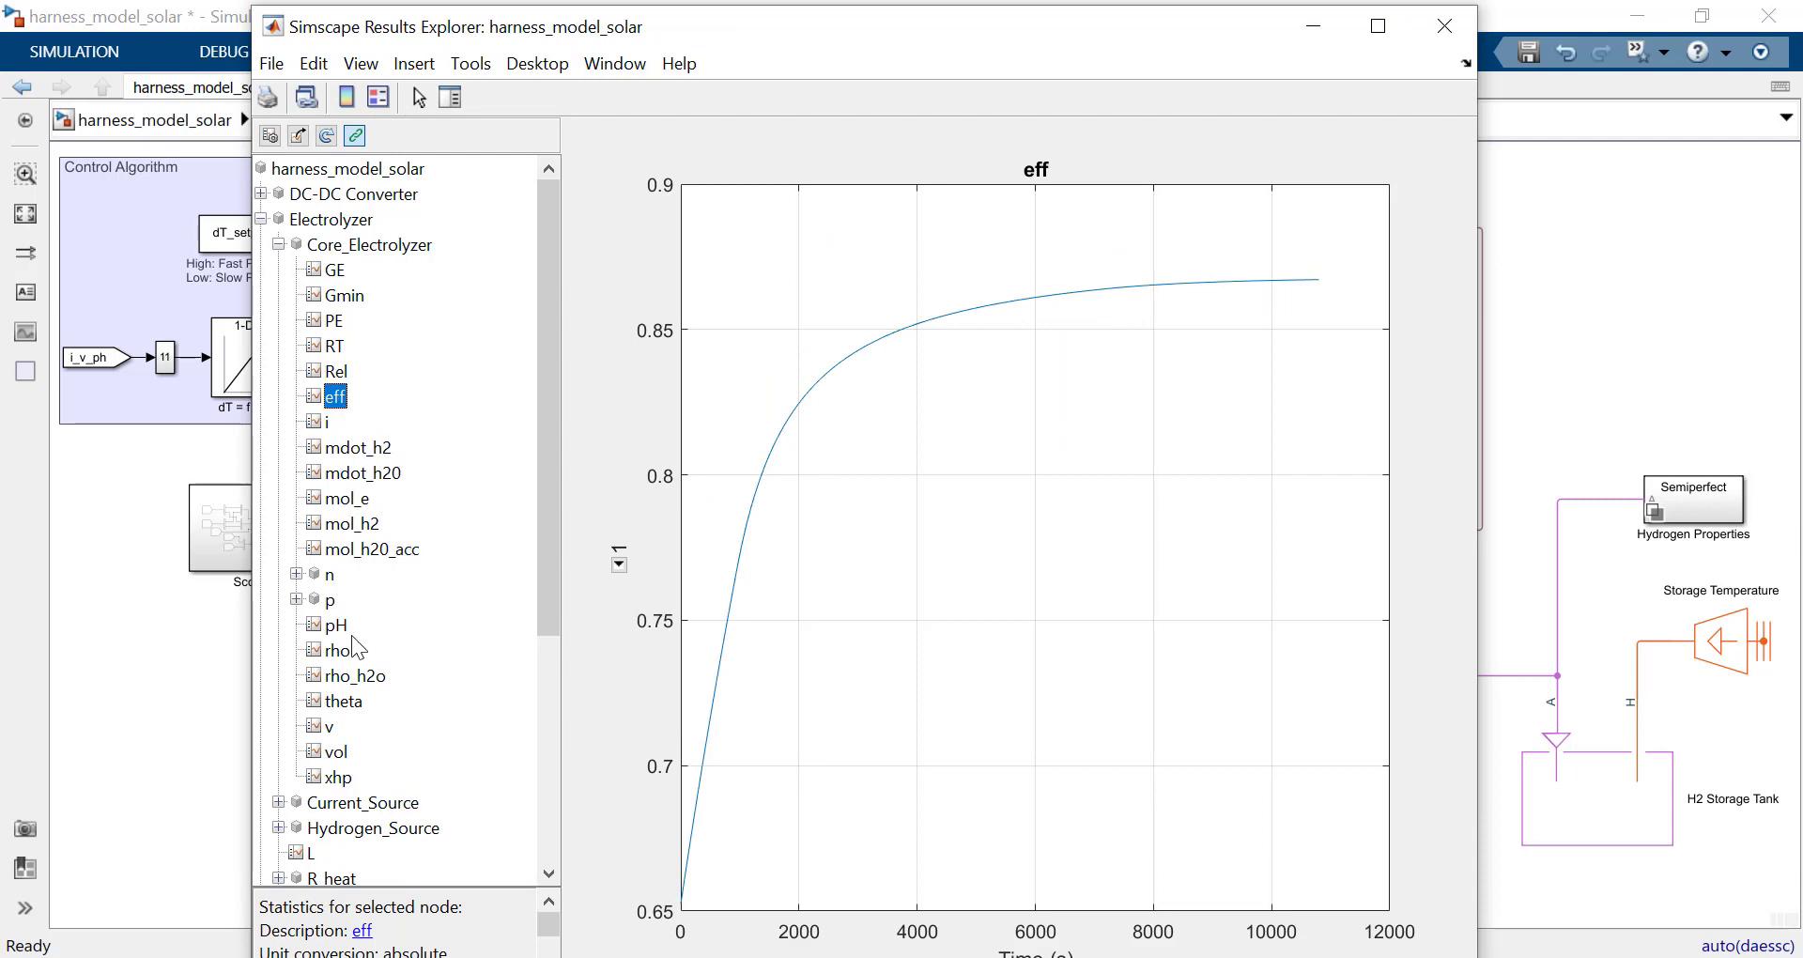
{"action": "left_click", "coordinate": [368, 676]}
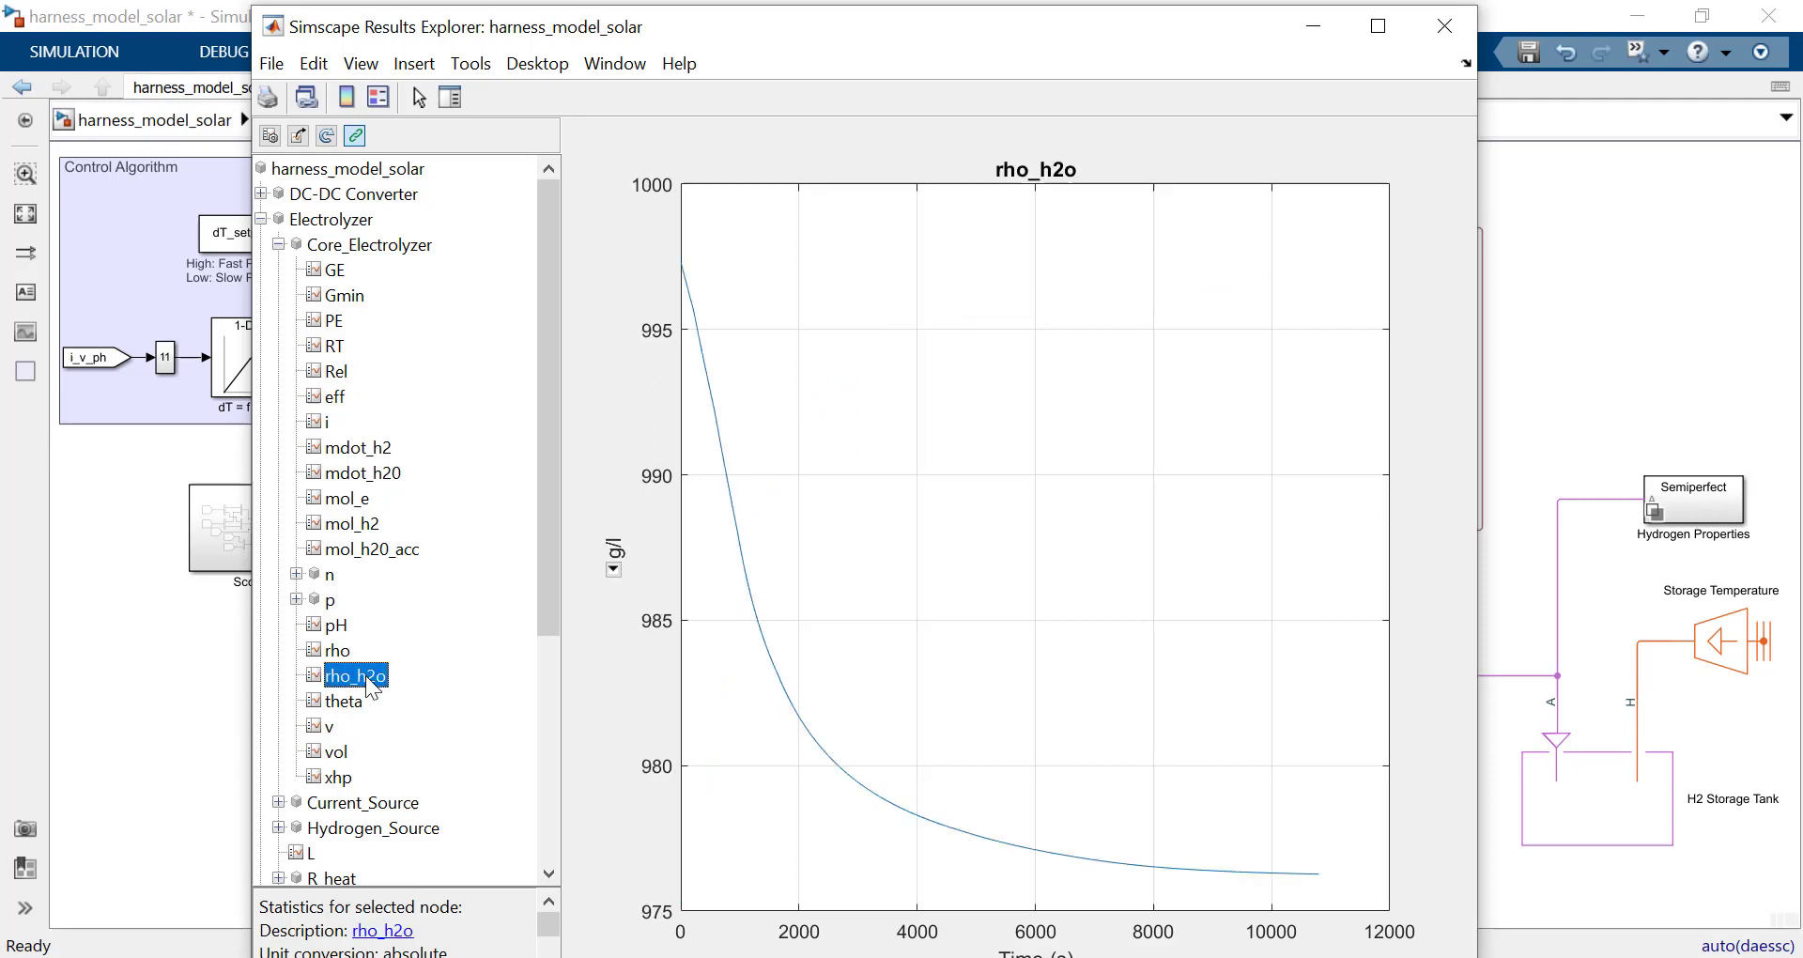